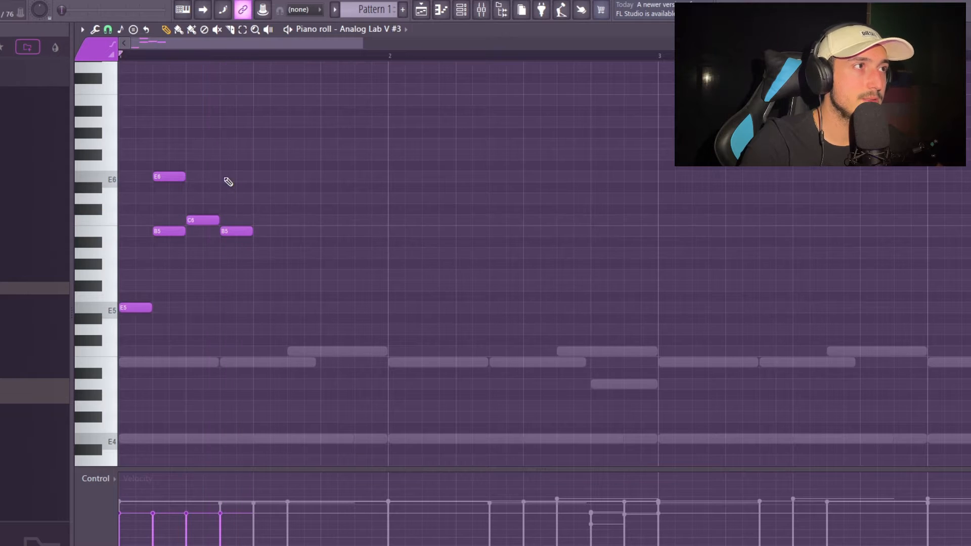
Step: Add B6, C7 and a longer B6 note to fill the second half of bar 1
{"action": "scroll", "coordinate": [305, 298], "scroll_direction": "up", "scroll_amount": 1}
{"action": "left_click", "coordinate": [283, 131]}
{"action": "left_click_drag", "start_coordinate": [296, 131], "coordinate": [384, 116]}
{"action": "left_click", "coordinate": [298, 122]}
{"action": "left_click", "coordinate": [314, 133]}
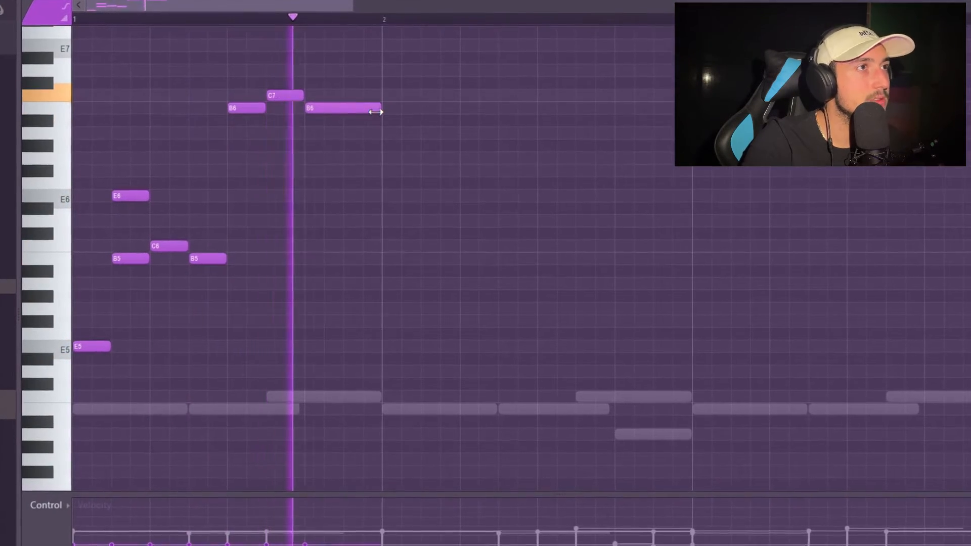
Step: Duplicate the one-bar Analog Lab V #3 melody repeatedly until it fills eight bars
{"action": "key", "text": "ctrl+b"}
{"action": "scroll", "coordinate": [455, 313], "scroll_direction": "down", "scroll_amount": 2}
{"action": "left_click_drag", "start_coordinate": [479, 361], "coordinate": [161, 233]}
{"action": "left_click_drag", "start_coordinate": [428, 403], "coordinate": [50, 25]}
{"action": "key", "text": "ctrl+b"}
{"action": "scroll", "coordinate": [401, 307], "scroll_direction": "down", "scroll_amount": 3}
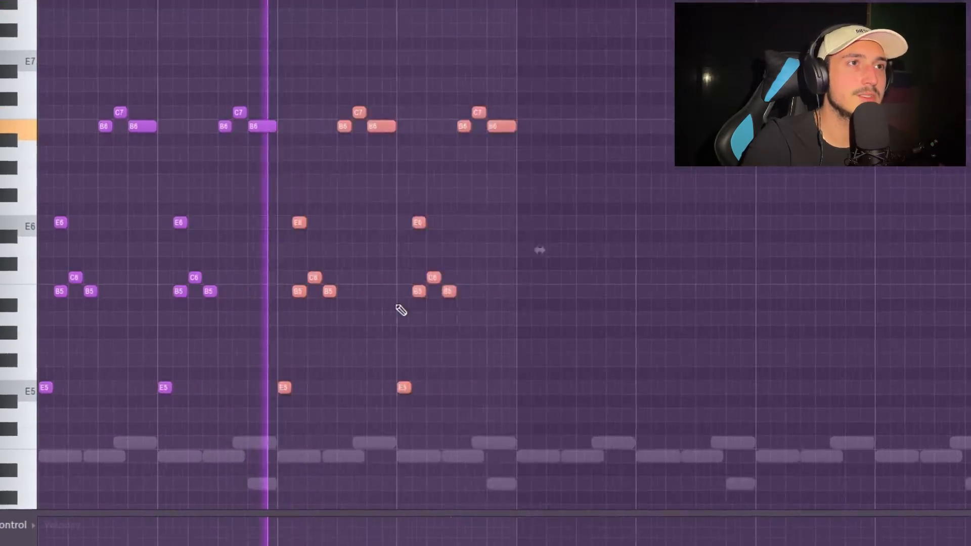
{"action": "key", "text": "ctrl+b"}
{"action": "key", "text": "ctrl+b"}
{"action": "left_click_drag", "start_coordinate": [951, 441], "coordinate": [48, 18]}
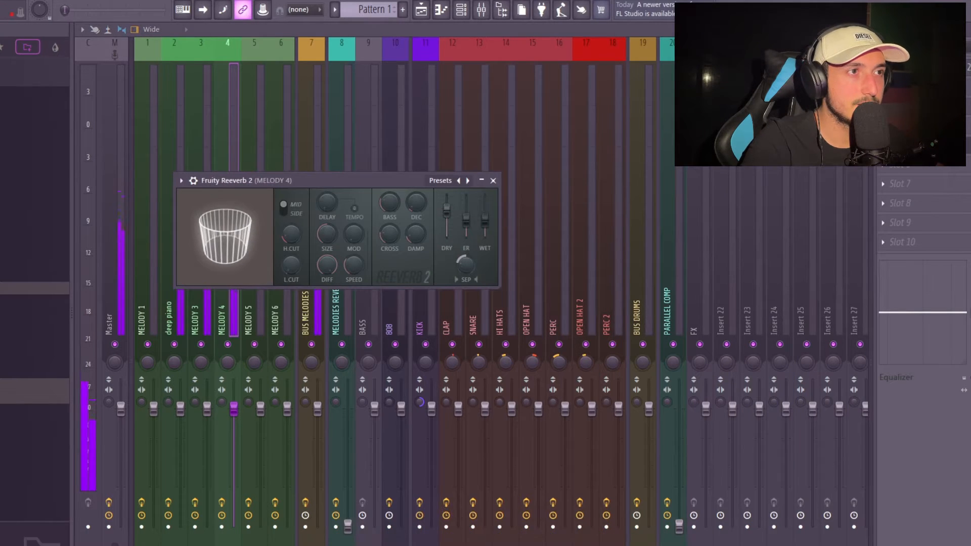
Step: Create an automation clip for the panning of the Analog Lab V #3 channel
{"action": "right_click", "coordinate": [464, 272]}
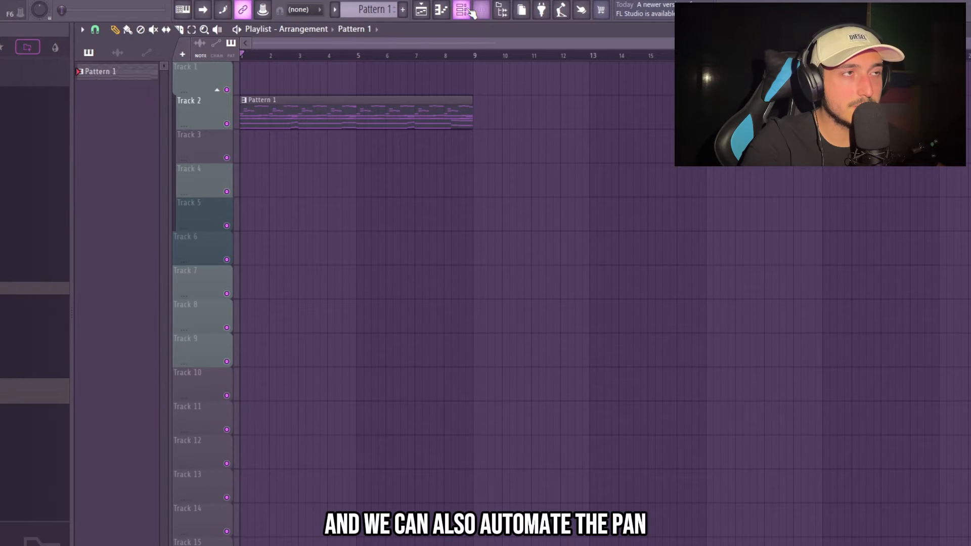
{"action": "left_click", "coordinate": [470, 13]}
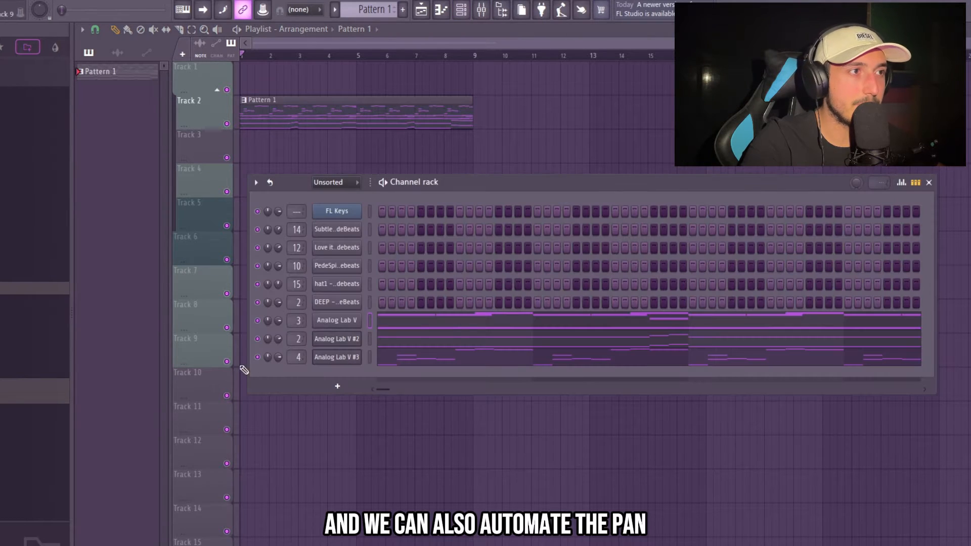
{"action": "right_click", "coordinate": [267, 359]}
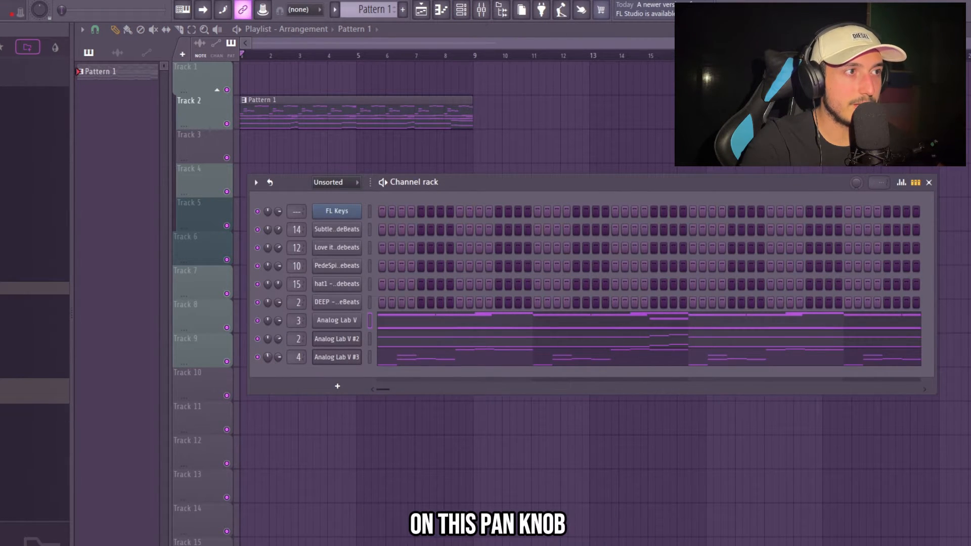
{"action": "right_click", "coordinate": [269, 361]}
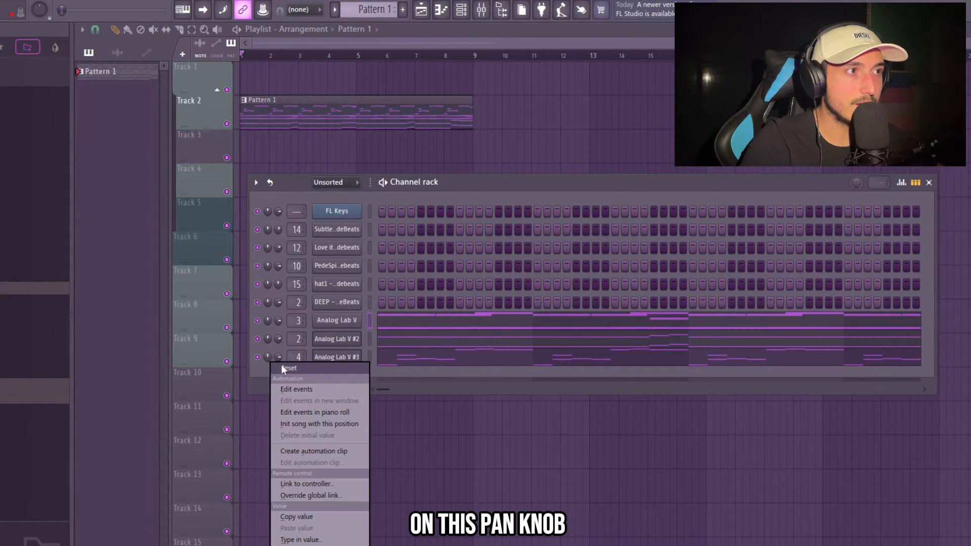
{"action": "left_click", "coordinate": [301, 446]}
Step: Open the channel panning automation clip, enable its LFO with a slower speed, and play the pattern
{"action": "double_click", "coordinate": [338, 67]}
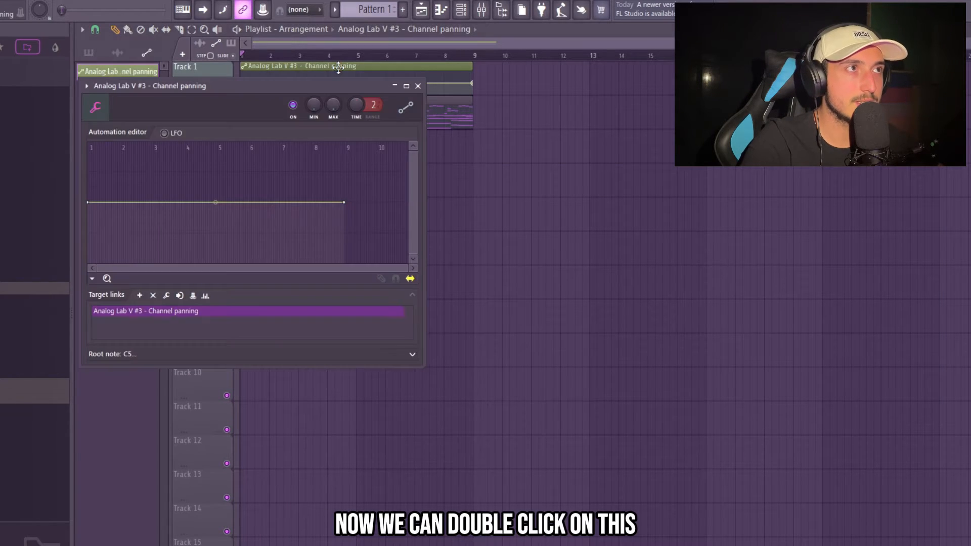
{"action": "left_click", "coordinate": [168, 133]}
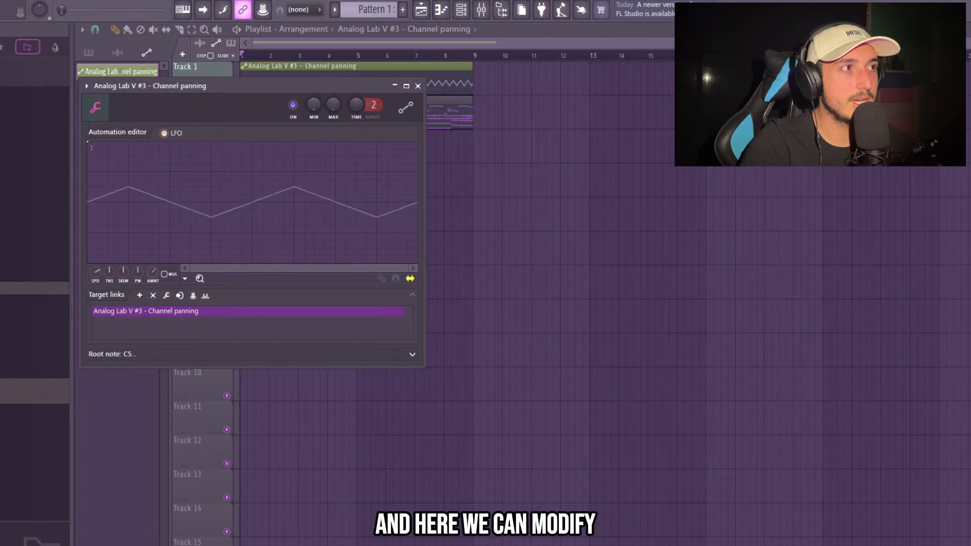
{"action": "left_click_drag", "start_coordinate": [325, 85], "coordinate": [640, 237]}
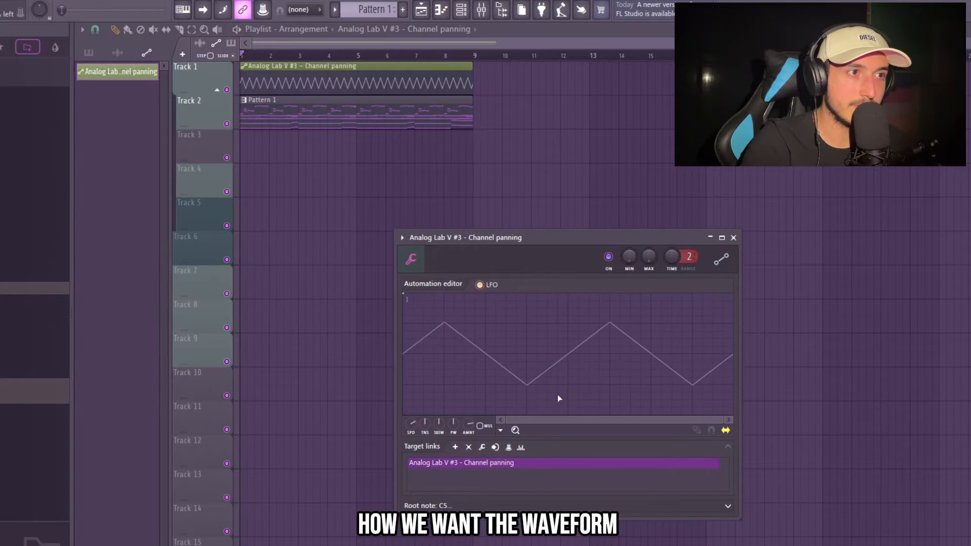
{"action": "left_click_drag", "start_coordinate": [411, 424], "coordinate": [419, 423]}
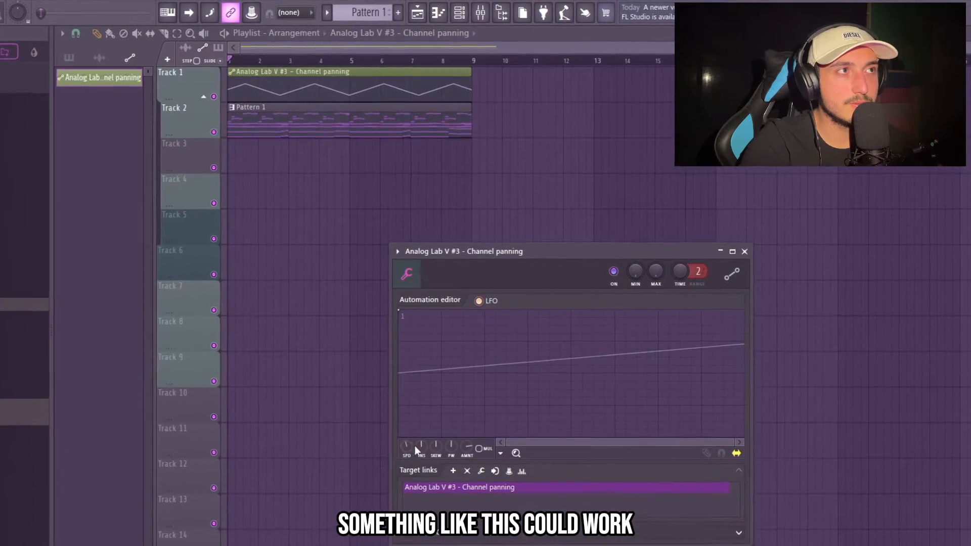
{"action": "key", "text": "space"}
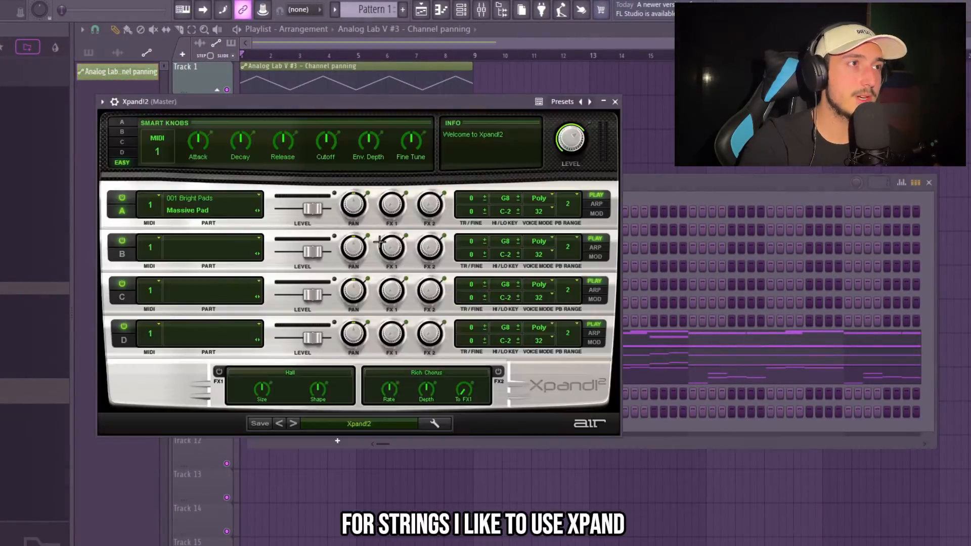
Step: Open the sound list for part A of Xpand!2
{"action": "left_click", "coordinate": [226, 215]}
{"action": "mouse_move", "coordinate": [206, 347]}
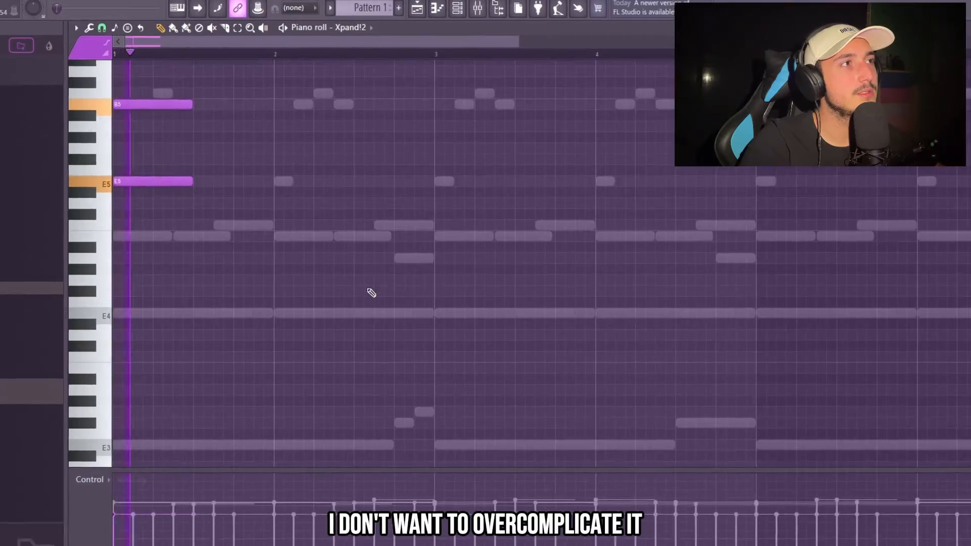
Step: Copy the E5 and B5 string chord to the second half of bar 2 with its upper note raised to C6
{"action": "scroll", "coordinate": [302, 220], "scroll_direction": "up", "scroll_amount": 4}
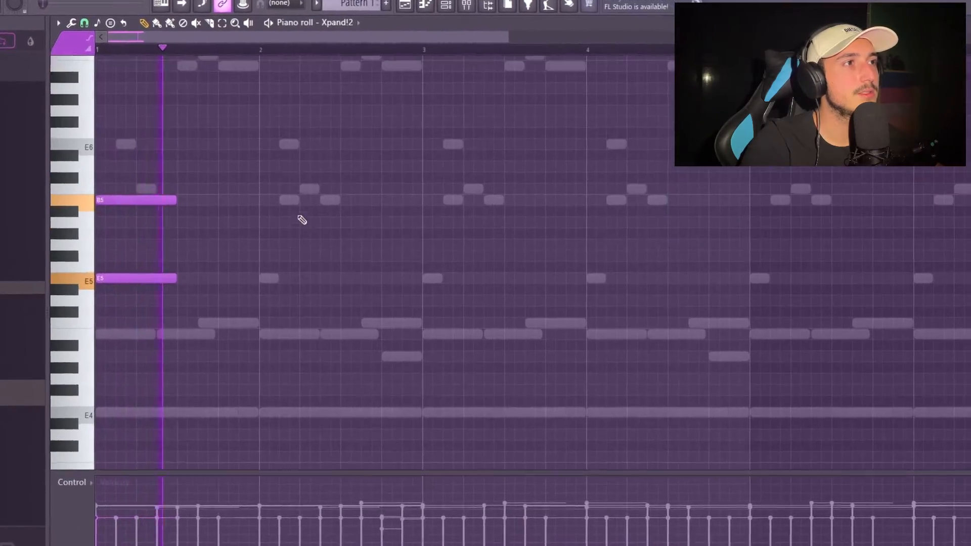
{"action": "key", "text": "ctrl+a"}
{"action": "left_click_drag", "start_coordinate": [154, 201], "coordinate": [406, 219]}
{"action": "key", "text": "ctrl+d"}
{"action": "key", "text": "space"}
{"action": "key", "text": "space"}
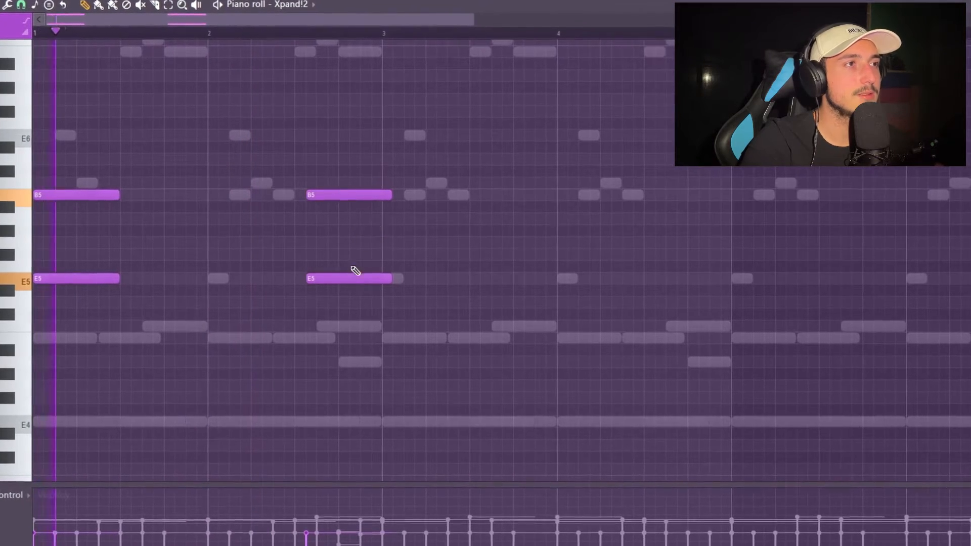
{"action": "left_click_drag", "start_coordinate": [327, 200], "coordinate": [317, 201]}
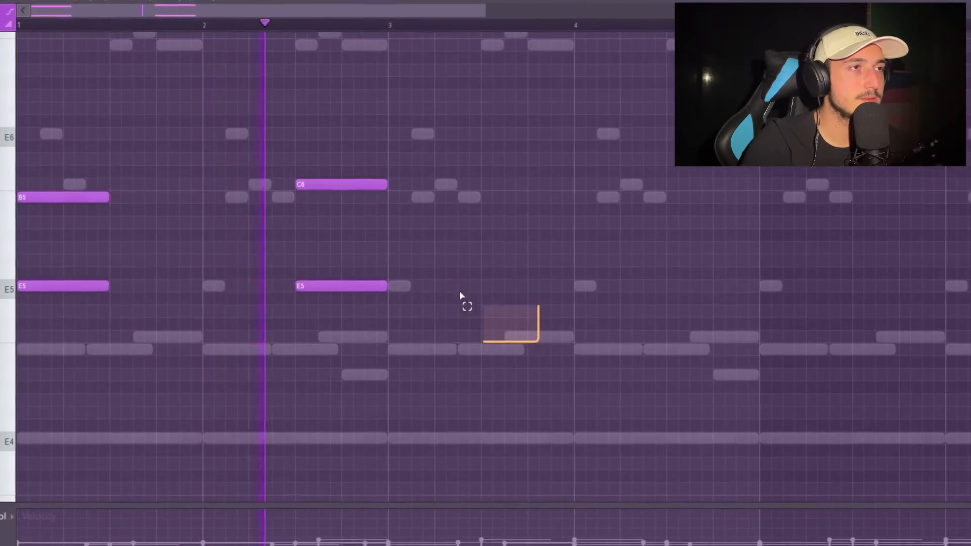
Step: Duplicate the four-bar string chord pattern into bars 5 to 8, splitting the last upper note into C6 and E6
{"action": "scroll", "coordinate": [596, 363], "scroll_direction": "down", "scroll_amount": 2}
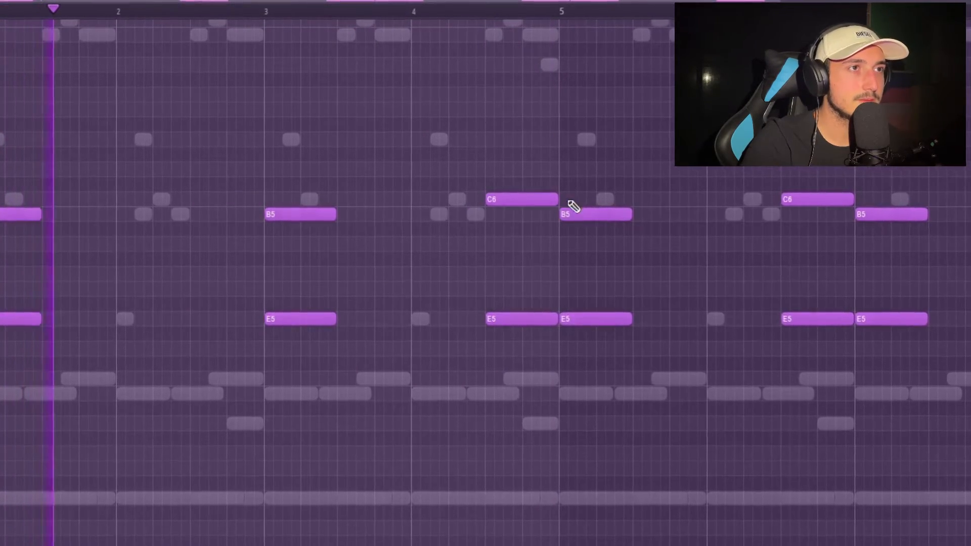
{"action": "scroll", "coordinate": [573, 206], "scroll_direction": "down", "scroll_amount": 1}
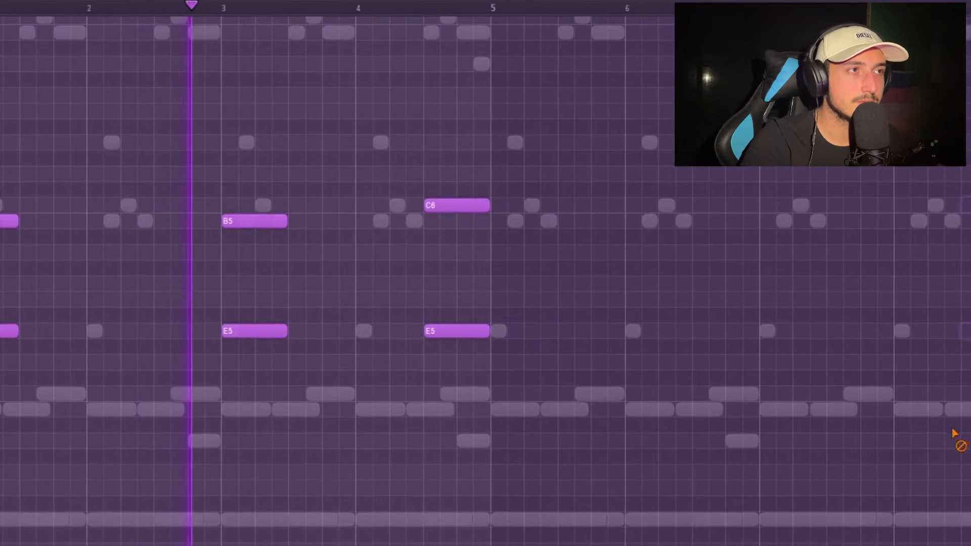
{"action": "key", "text": "ctrl+a"}
{"action": "key", "text": "ctrl+b"}
{"action": "scroll", "coordinate": [764, 380], "scroll_direction": "up", "scroll_amount": 2}
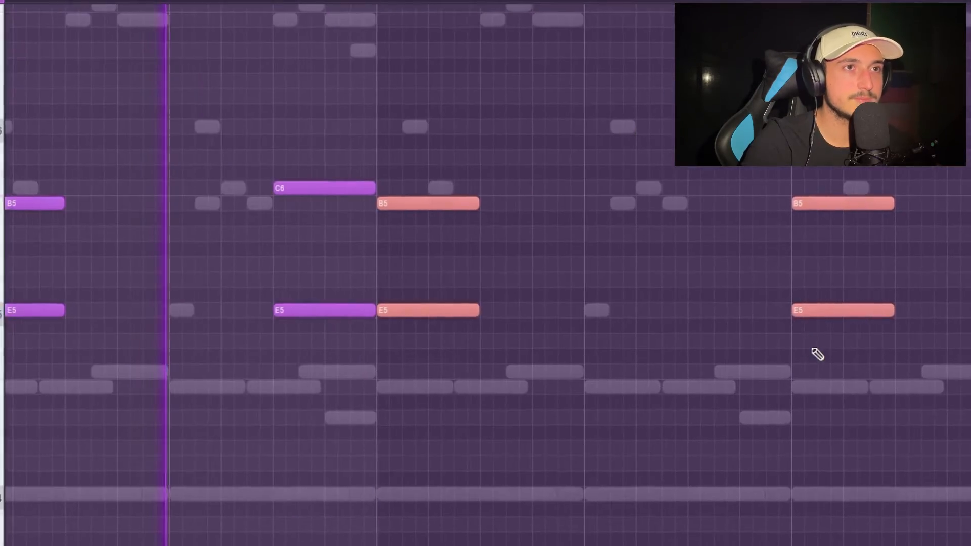
{"action": "left_click", "coordinate": [817, 354], "text": "ctrl"}
{"action": "left_click_drag", "start_coordinate": [818, 354], "coordinate": [790, 383]}
{"action": "scroll", "coordinate": [791, 384], "scroll_direction": "down", "scroll_amount": 2}
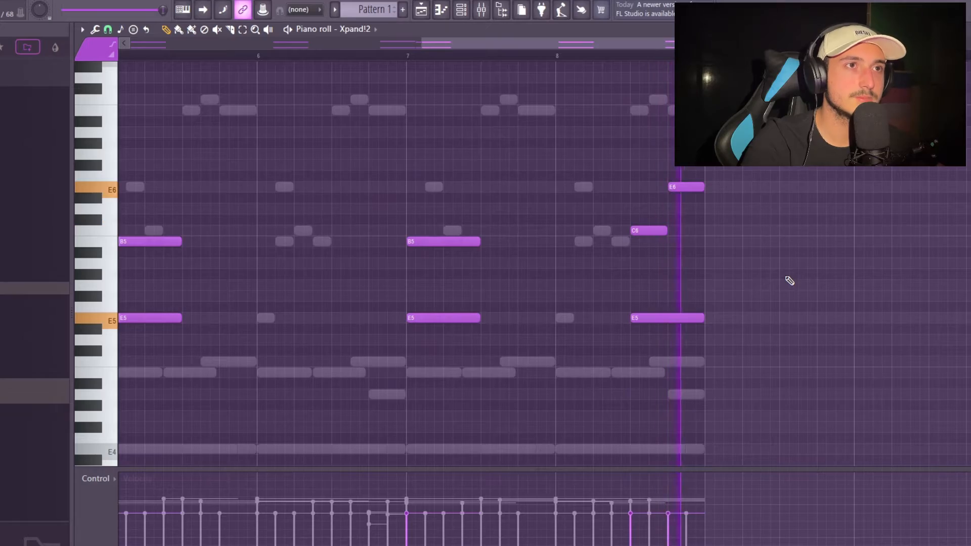
{"action": "scroll", "coordinate": [790, 281], "scroll_direction": "down", "scroll_amount": 2}
{"action": "left_click_drag", "start_coordinate": [743, 343], "coordinate": [314, 243]}
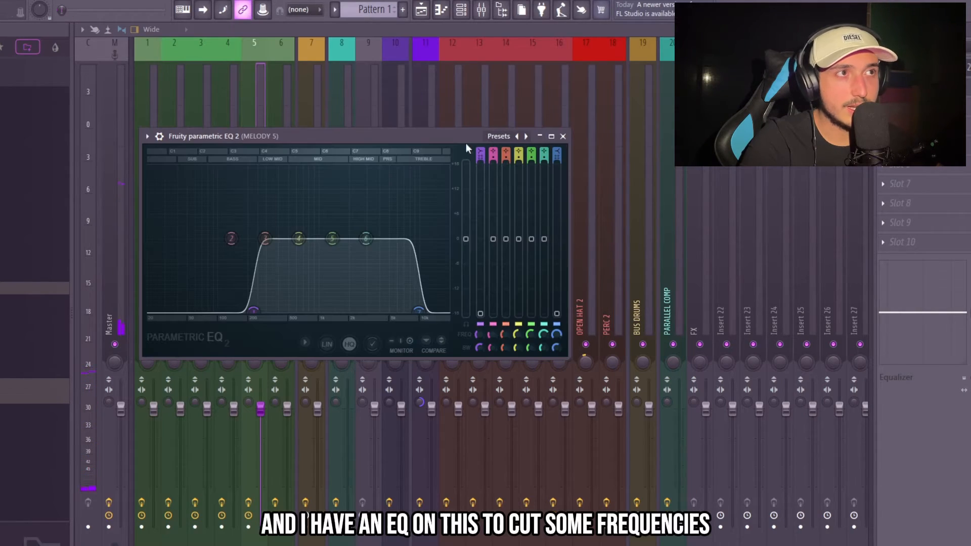
Step: Fine-tune the high-cut band of the parametric EQ on the MELODY 5 track
{"action": "left_click_drag", "start_coordinate": [466, 142], "coordinate": [549, 149]}
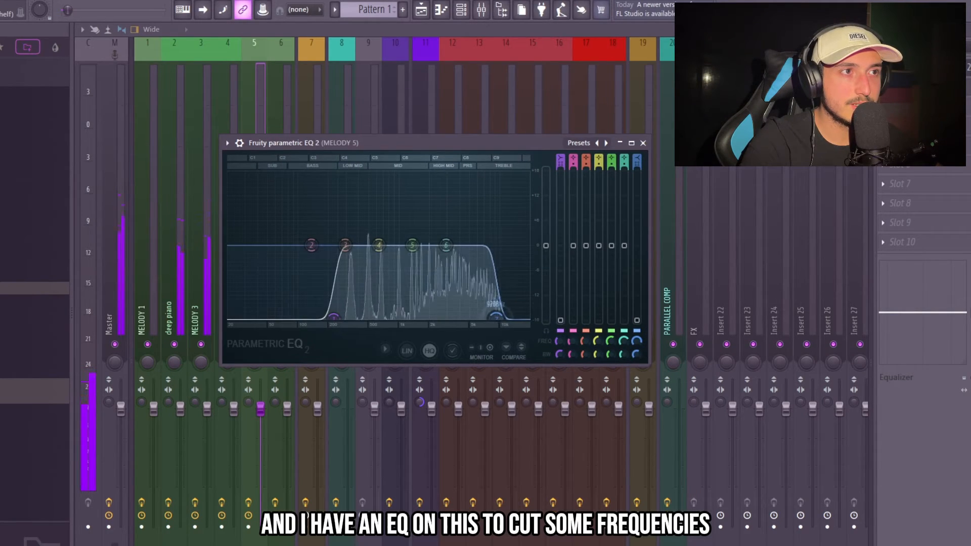
{"action": "left_click_drag", "start_coordinate": [483, 318], "coordinate": [482, 317]}
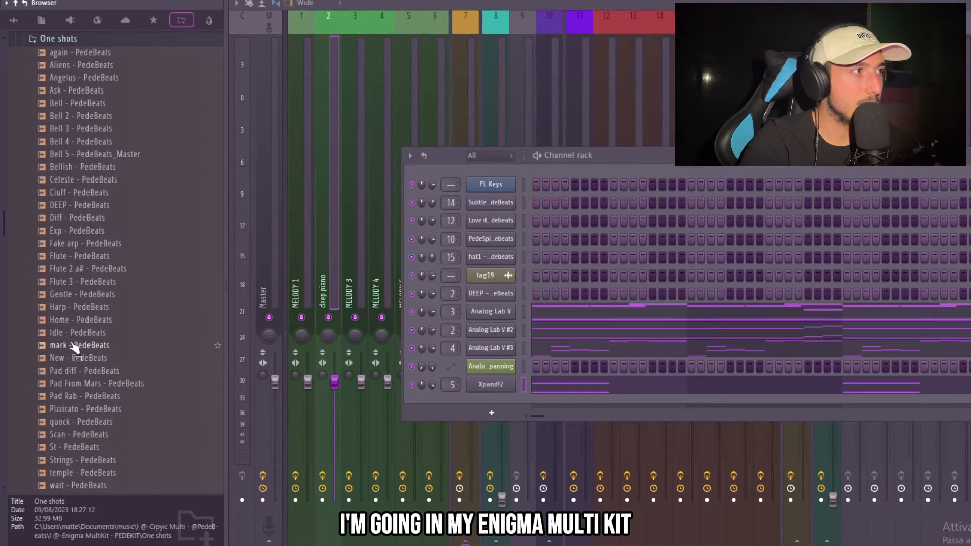
Step: Pick the Idle - PedeBeats one shot and start bar 1 with a B5 note sliding down to E5
{"action": "left_click", "coordinate": [76, 333]}
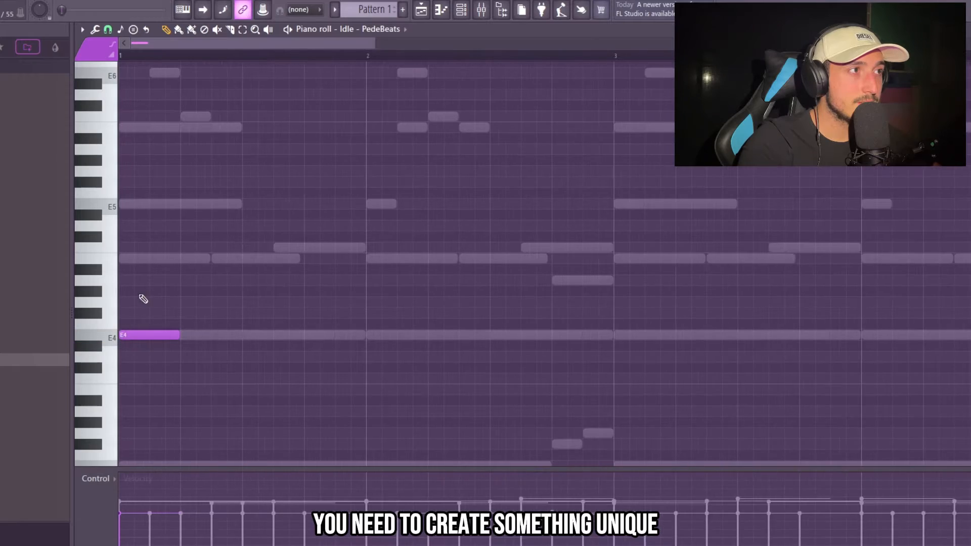
{"action": "left_click", "coordinate": [152, 258]}
{"action": "double_click", "coordinate": [168, 258]}
{"action": "left_click", "coordinate": [496, 363]}
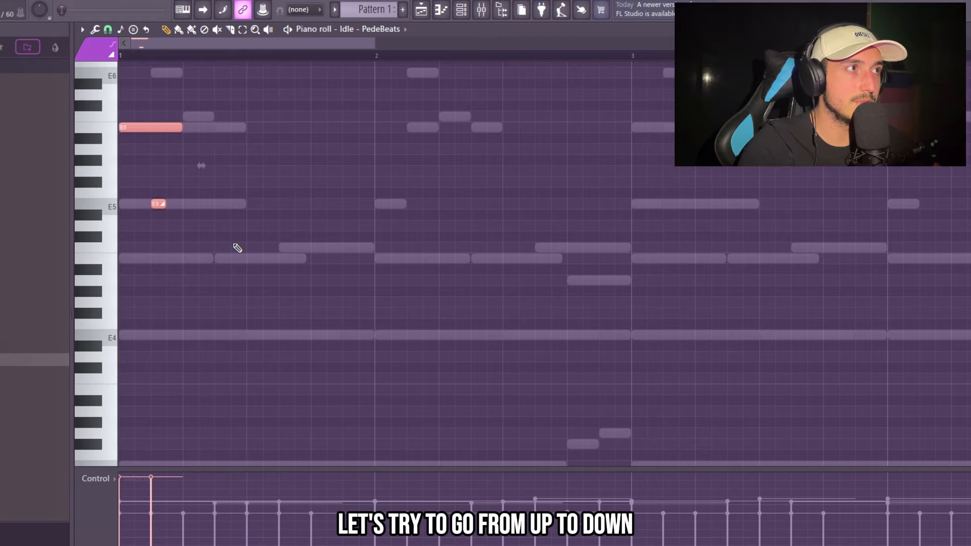
{"action": "scroll", "coordinate": [242, 249], "scroll_direction": "up", "scroll_amount": 3}
{"action": "key", "text": "space"}
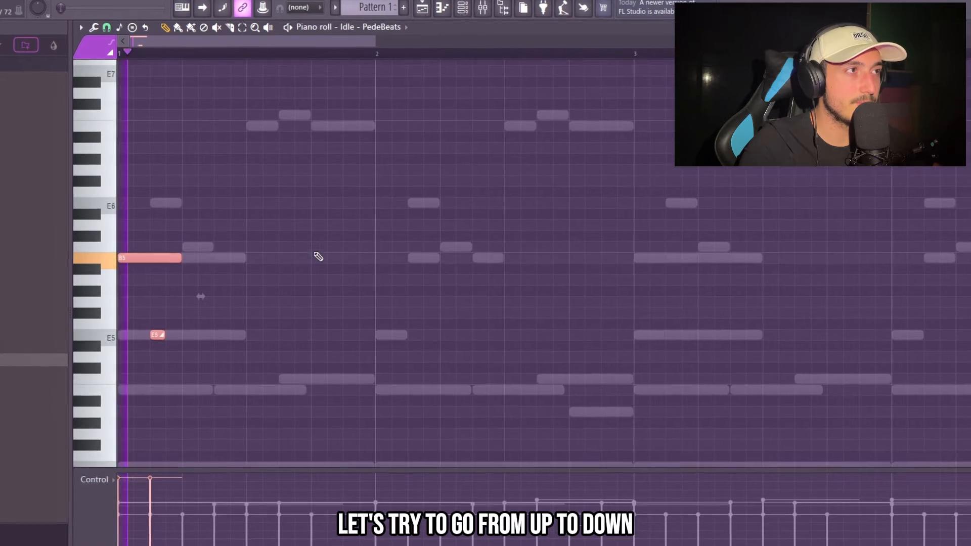
{"action": "scroll", "coordinate": [329, 273], "scroll_direction": "down", "scroll_amount": 1}
{"action": "key", "text": "space"}
{"action": "key", "text": "space"}
Step: Add an E5 note with a slide up to C6 in the second half of bar 1 and play it
{"action": "left_click_drag", "start_coordinate": [125, 252], "coordinate": [375, 253]}
{"action": "key", "text": "space"}
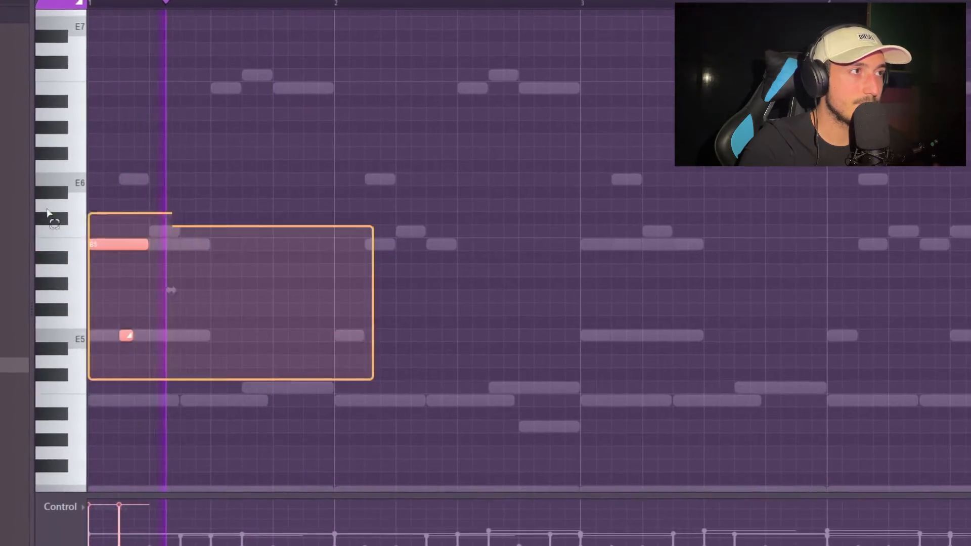
{"action": "left_click", "coordinate": [225, 335]}
{"action": "left_click", "coordinate": [242, 257]}
{"action": "left_click_drag", "start_coordinate": [238, 248], "coordinate": [239, 247]}
{"action": "key", "text": "space"}
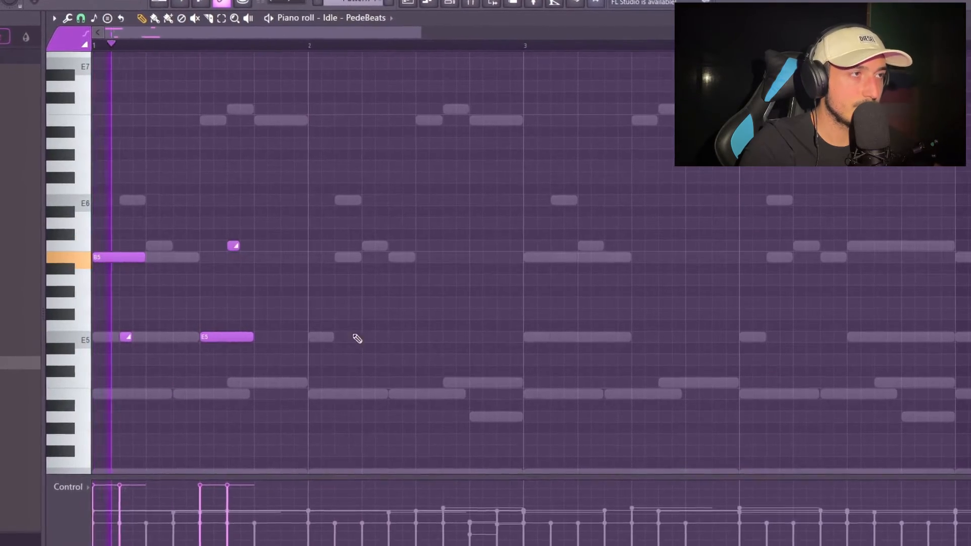
Step: Shift the E5 note and its C6 slide to the last quarter of bar 1
{"action": "left_click_drag", "start_coordinate": [299, 350], "coordinate": [103, 228]}
{"action": "left_click_drag", "start_coordinate": [299, 381], "coordinate": [202, 232]}
{"action": "key", "text": "space"}
{"action": "key", "text": "space"}
{"action": "left_click_drag", "start_coordinate": [187, 340], "coordinate": [240, 341]}
Step: Duplicate the one-bar Idle slide melody repeatedly to extend it across eight bars
{"action": "key", "text": "ctrl+a"}
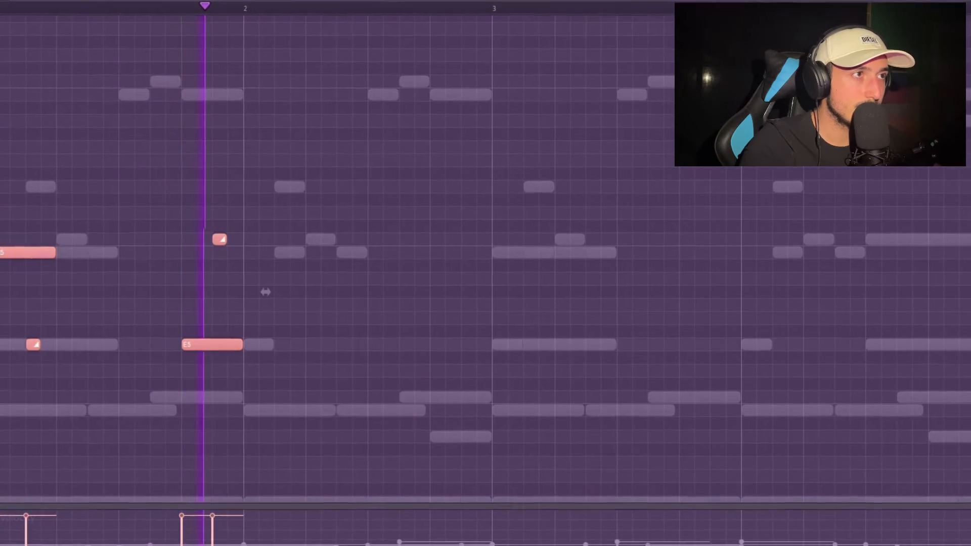
{"action": "key", "text": "ctrl+b"}
{"action": "scroll", "coordinate": [455, 403], "scroll_direction": "down", "scroll_amount": 2}
{"action": "left_click_drag", "start_coordinate": [511, 430], "coordinate": [328, 348]}
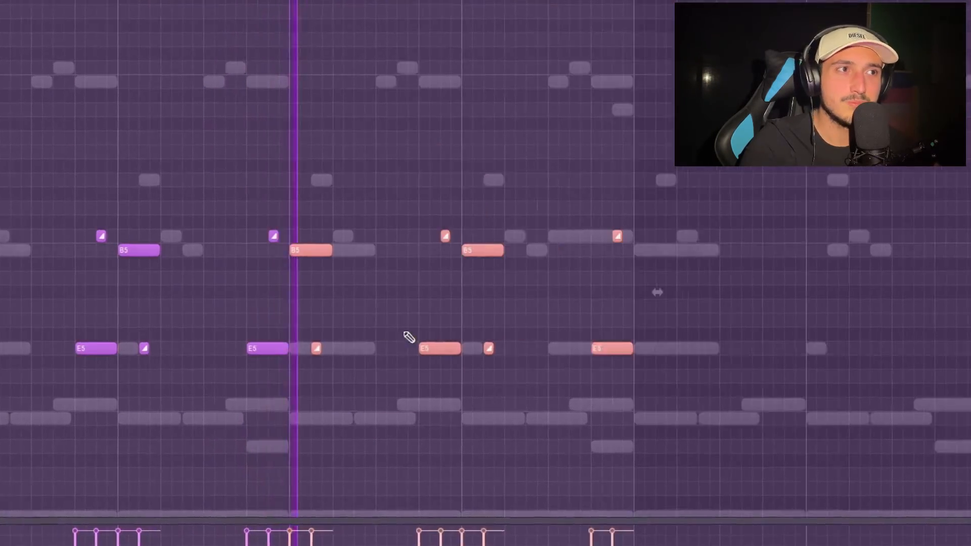
{"action": "scroll", "coordinate": [405, 333], "scroll_direction": "down", "scroll_amount": 2}
{"action": "left_click_drag", "start_coordinate": [584, 398], "coordinate": [17, 144]}
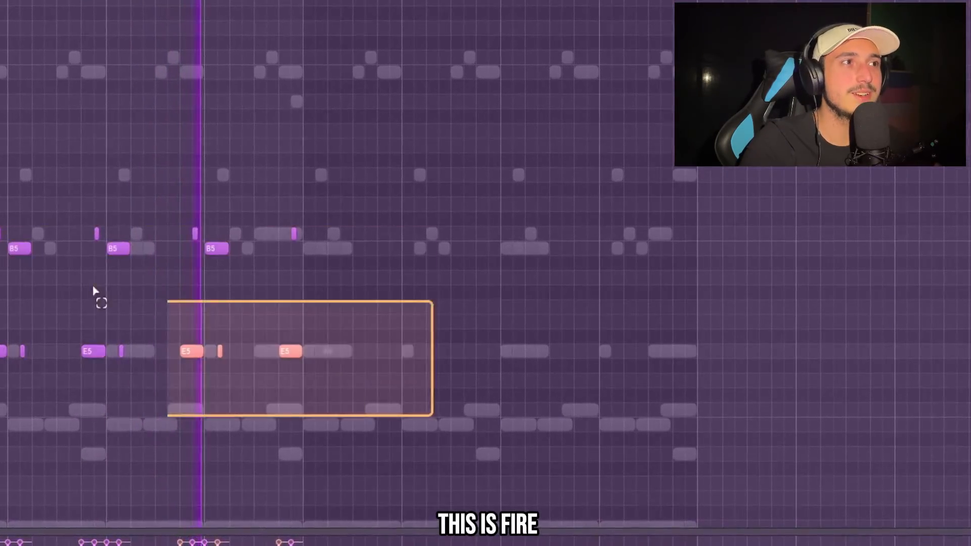
{"action": "left_click_drag", "start_coordinate": [93, 291], "coordinate": [20, 217]}
{"action": "scroll", "coordinate": [52, 279], "scroll_direction": "up", "scroll_amount": 2}
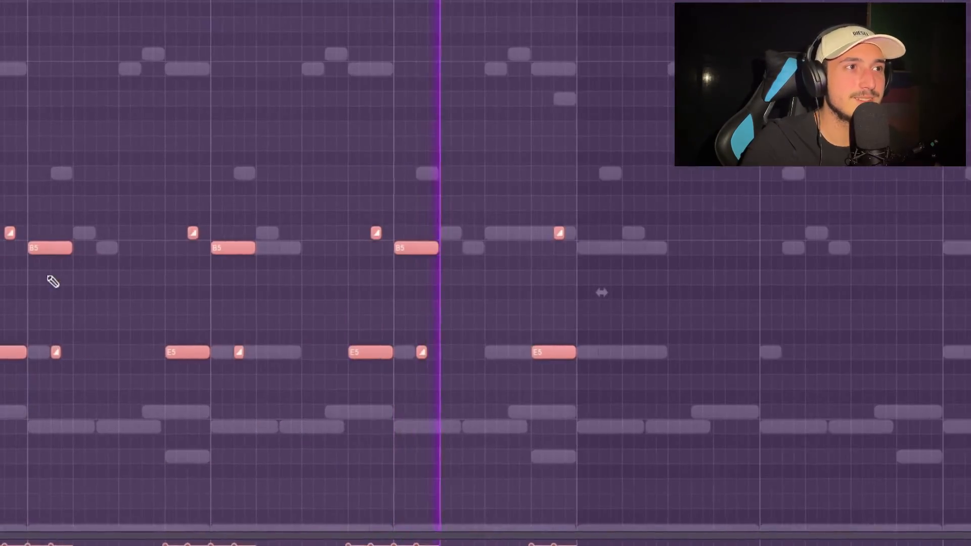
{"action": "scroll", "coordinate": [52, 280], "scroll_direction": "down", "scroll_amount": 1}
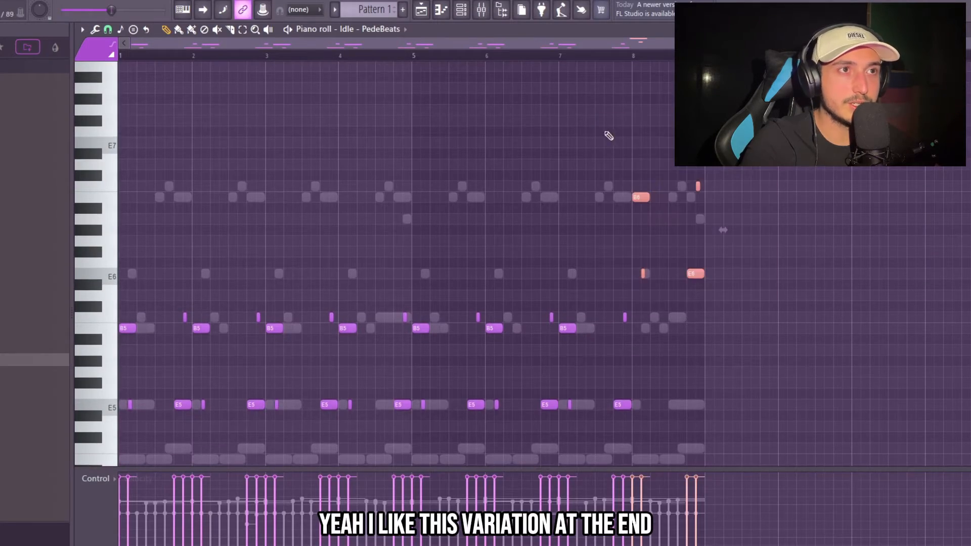
Step: Transpose the selected Idle notes at the end of the pattern down one octave
{"action": "scroll", "coordinate": [802, 229], "scroll_direction": "down", "scroll_amount": 2}
{"action": "key", "text": "ctrl+Down"}
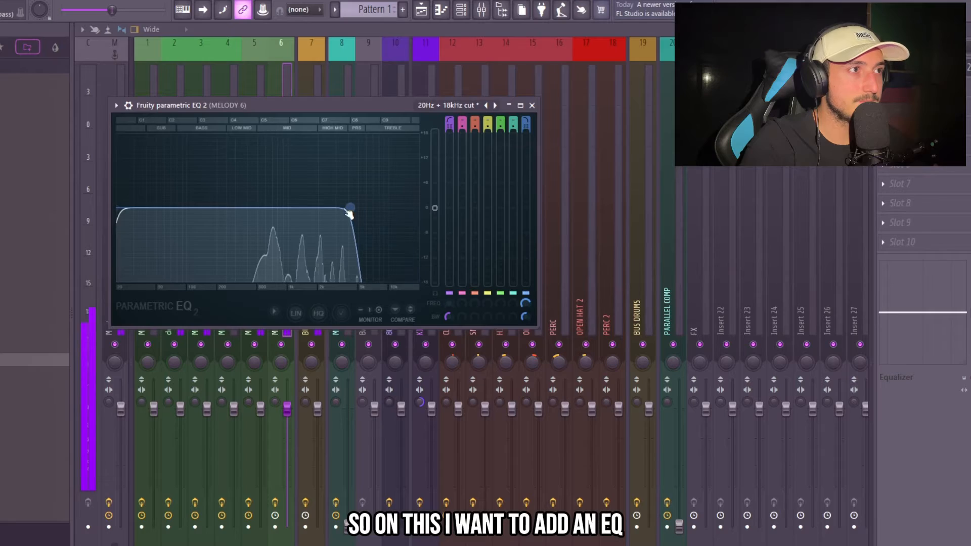
Step: Raise the high-cut frequency of the parametric EQ on the MELODY 6 track slightly
{"action": "left_click_drag", "start_coordinate": [347, 210], "coordinate": [359, 210]}
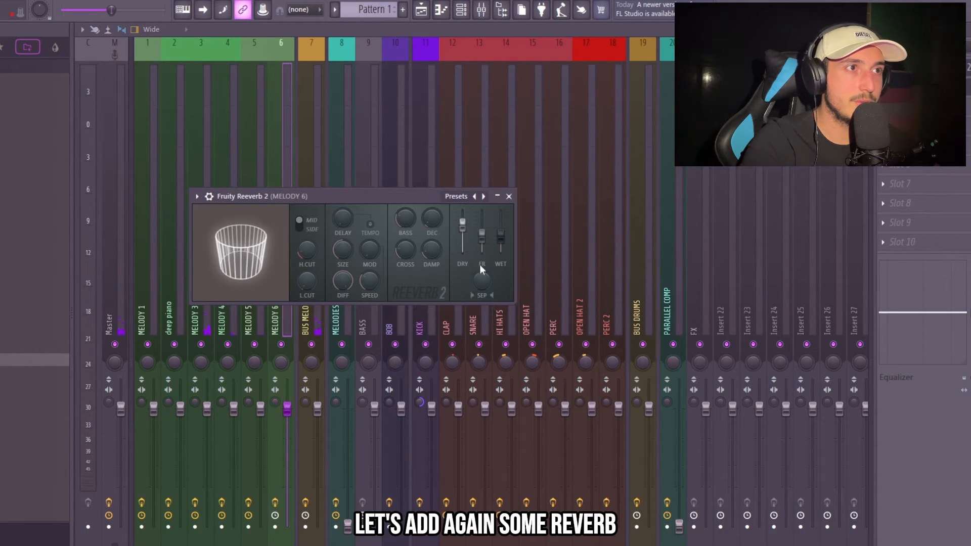
Step: Add the FIN-MICRO effect to the MELODY 6 mixer track and use its Infinity mode
{"action": "right_click", "coordinate": [480, 278]}
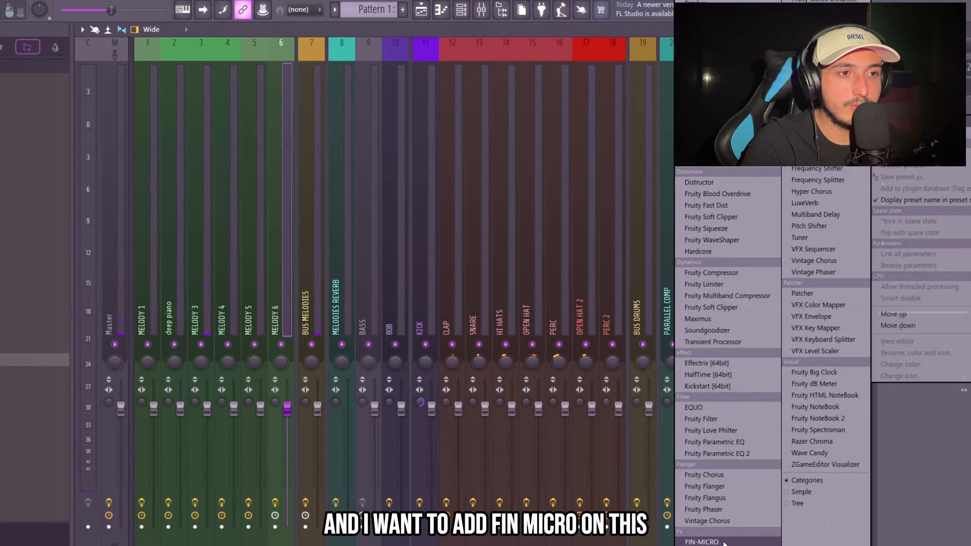
{"action": "left_click", "coordinate": [723, 543]}
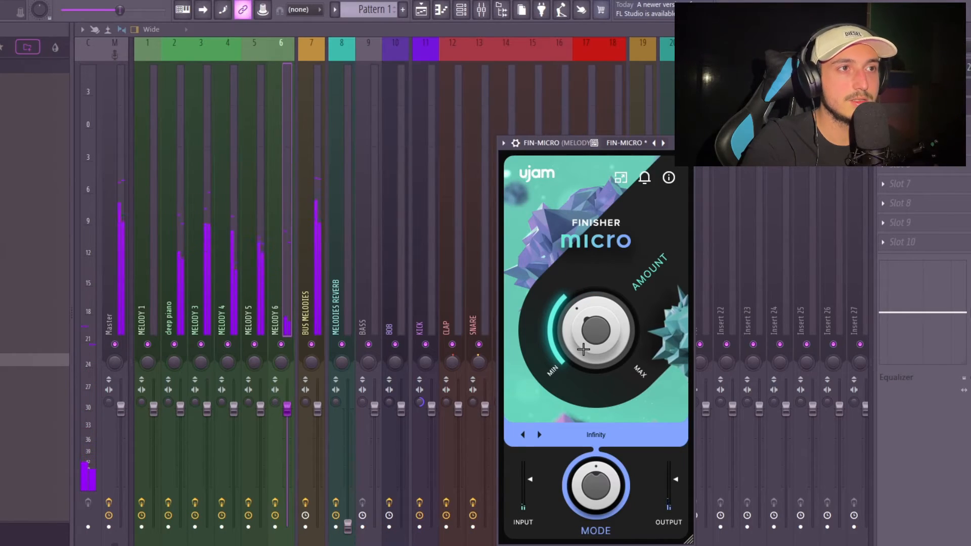
Step: Render the isolated Idle slide melody from Pattern 1 into a consolidated audio clip in the playlist
{"action": "left_click", "coordinate": [431, 12]}
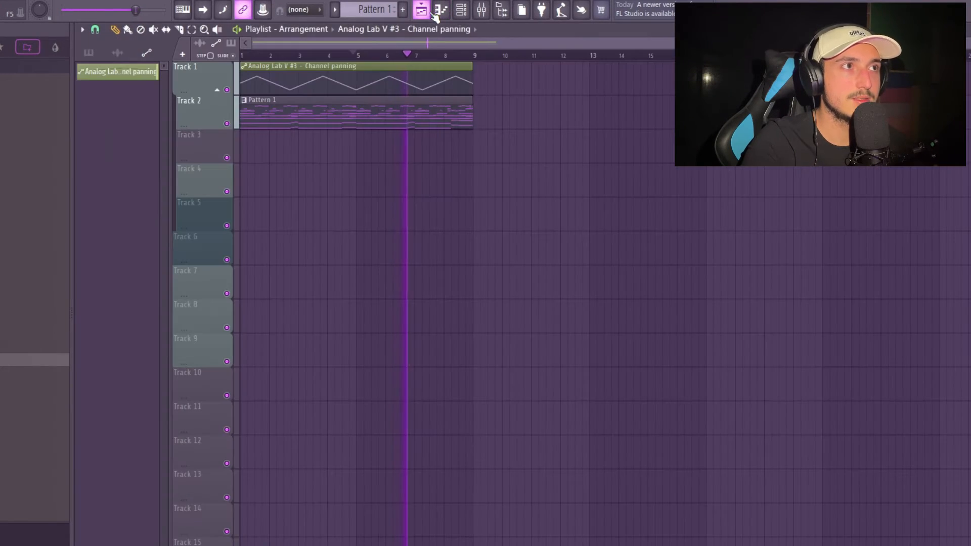
{"action": "left_click", "coordinate": [462, 10]}
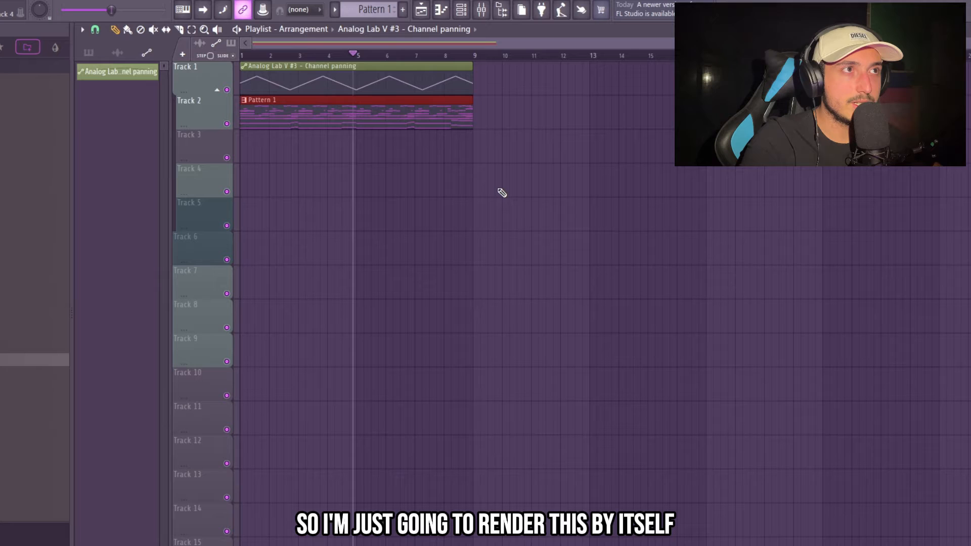
{"action": "key", "text": "ctrl+alt+c"}
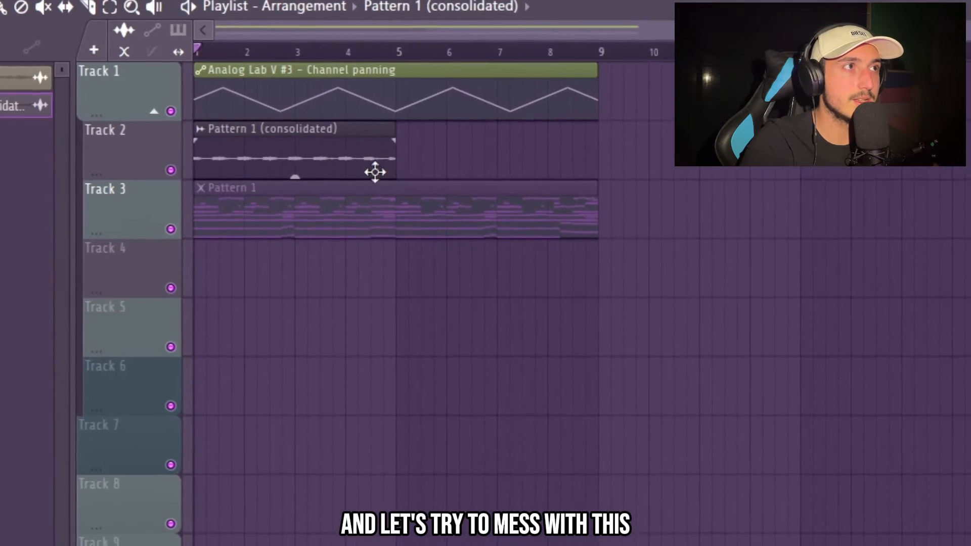
Step: Reverse the consolidated Pattern 1 audio clip and change its time-stretching mode
{"action": "double_click", "coordinate": [375, 172]}
{"action": "left_click", "coordinate": [334, 463]}
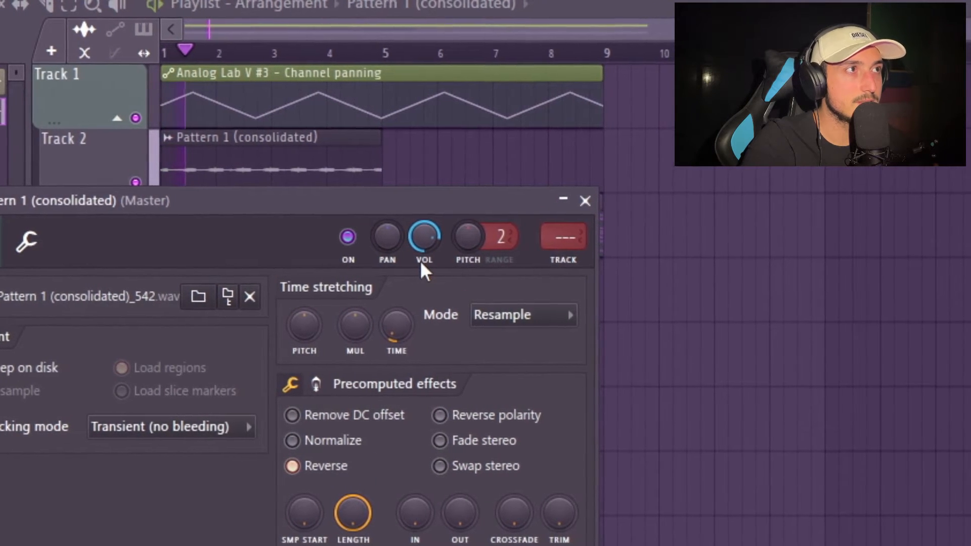
{"action": "left_click", "coordinate": [505, 314]}
{"action": "left_click", "coordinate": [497, 382]}
{"action": "left_click", "coordinate": [585, 200]}
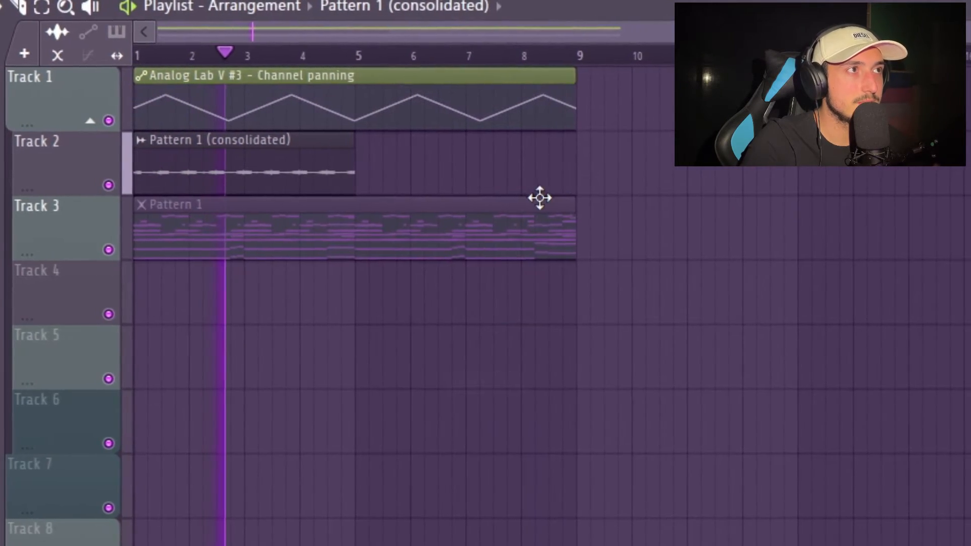
Step: Repeat the reversed clip from bar 5 and play it together with all the melodies of Pattern 1
{"action": "left_click", "coordinate": [245, 190]}
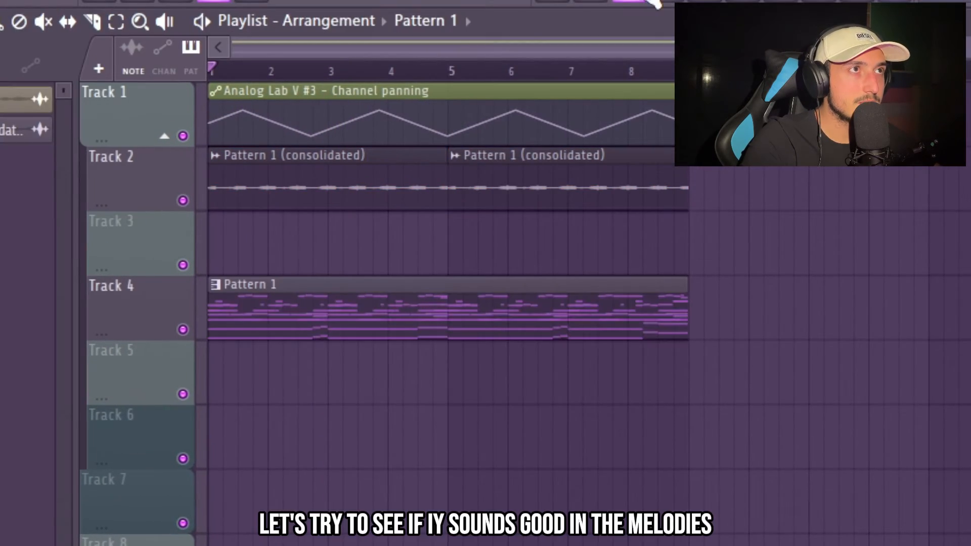
{"action": "key", "text": "F6"}
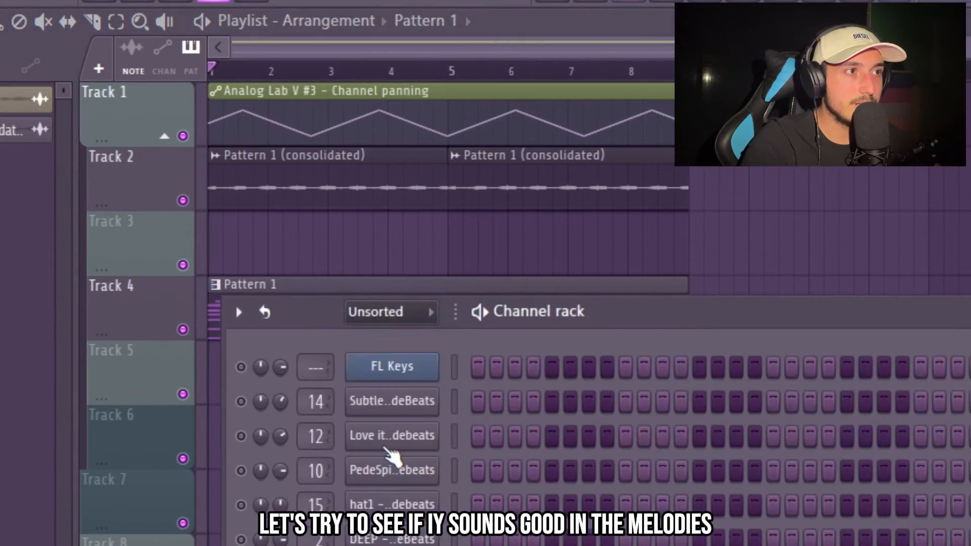
{"action": "key", "text": "space"}
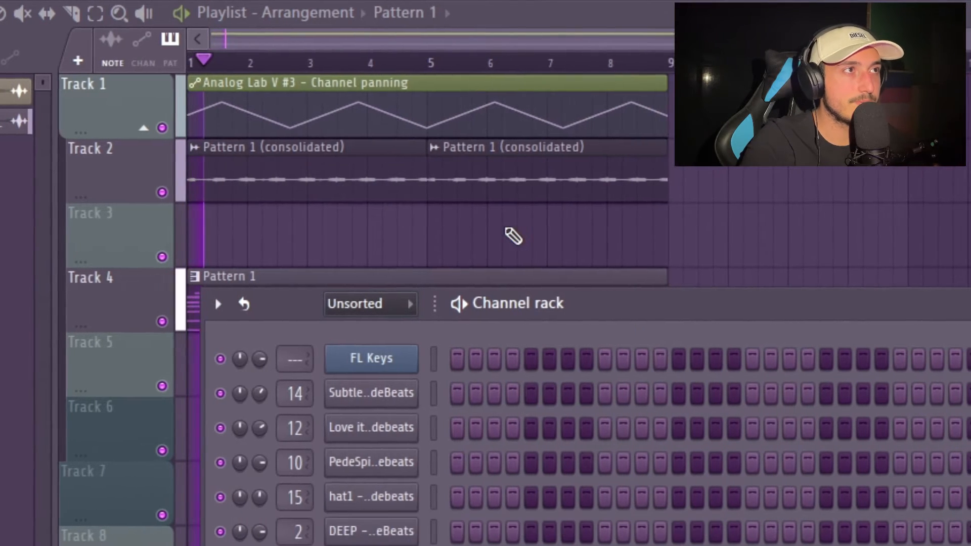
Step: Lower the volume of the reversed consolidated clip slightly
{"action": "double_click", "coordinate": [263, 177]}
{"action": "left_click_drag", "start_coordinate": [429, 244], "coordinate": [429, 254]}
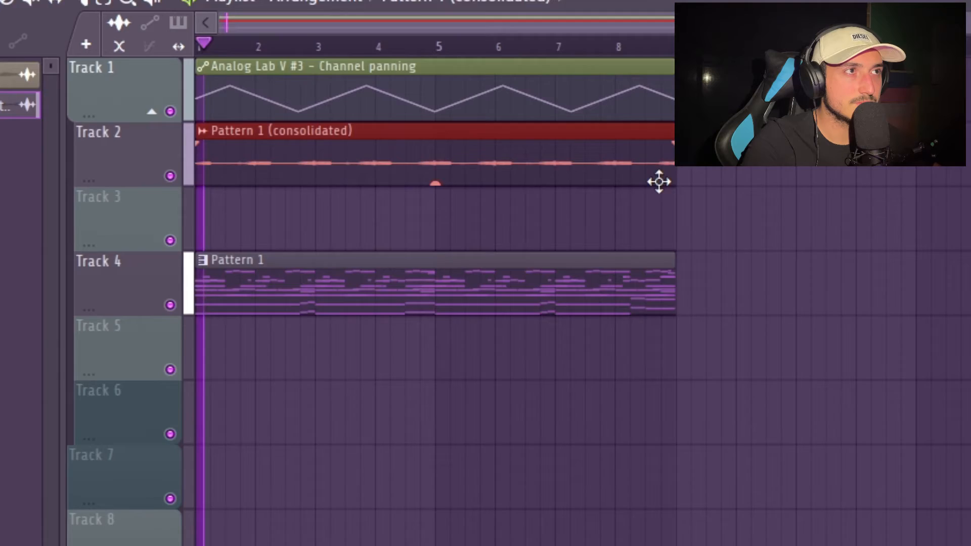
{"action": "double_click", "coordinate": [659, 182]}
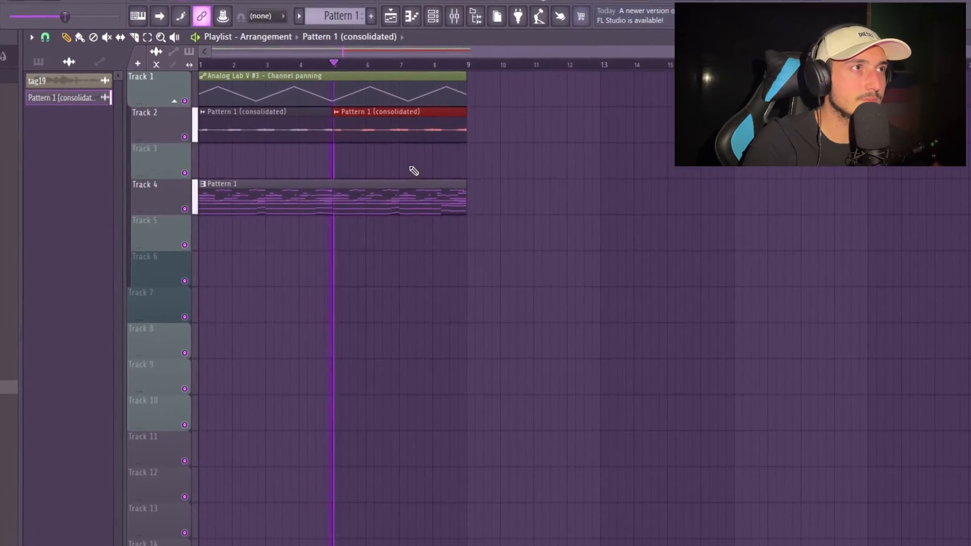
Step: Place one-bar Epic Choir notes in the piano roll, B5 in bar 1 and C6 in bar 2
{"action": "left_click", "coordinate": [433, 16]}
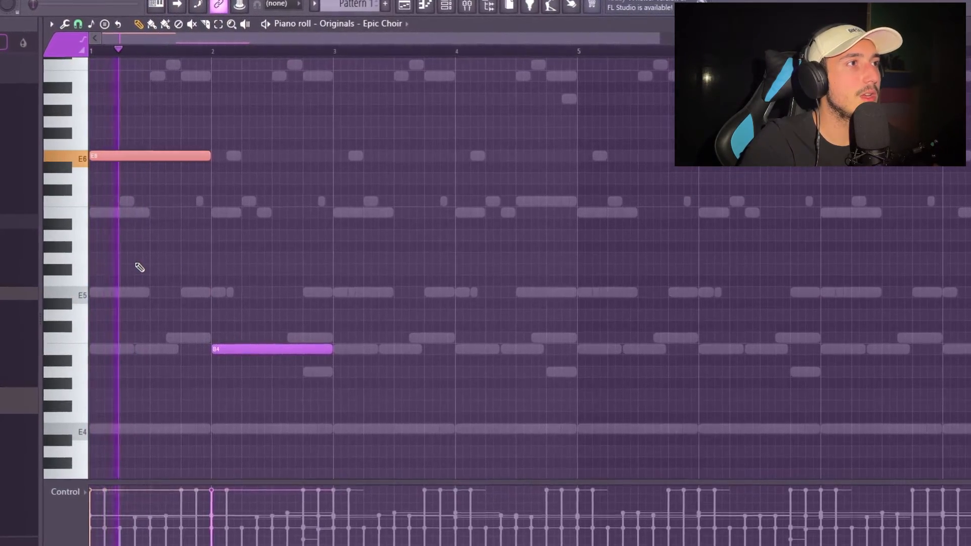
{"action": "left_click", "coordinate": [212, 202]}
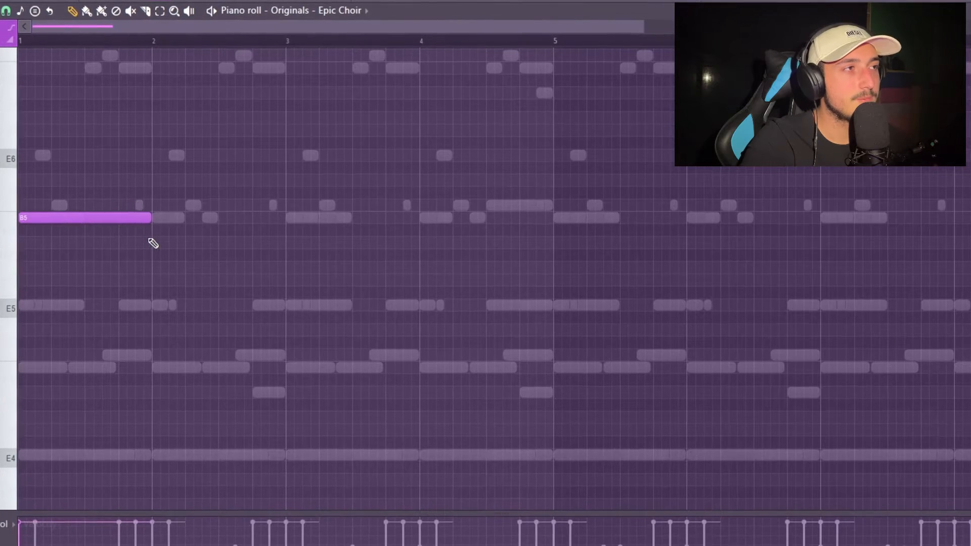
{"action": "left_click", "coordinate": [154, 155]}
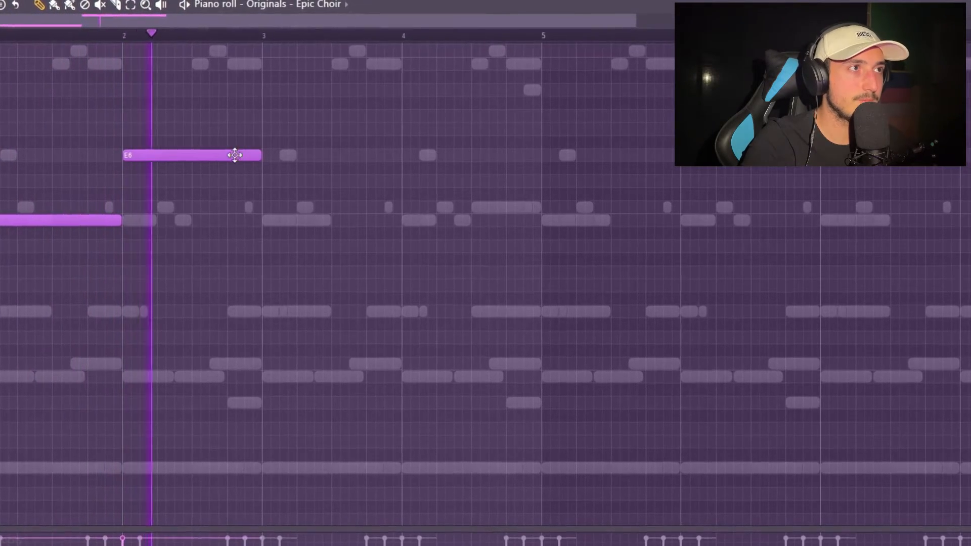
{"action": "left_click_drag", "start_coordinate": [248, 155], "coordinate": [210, 209]}
{"action": "key", "text": "space"}
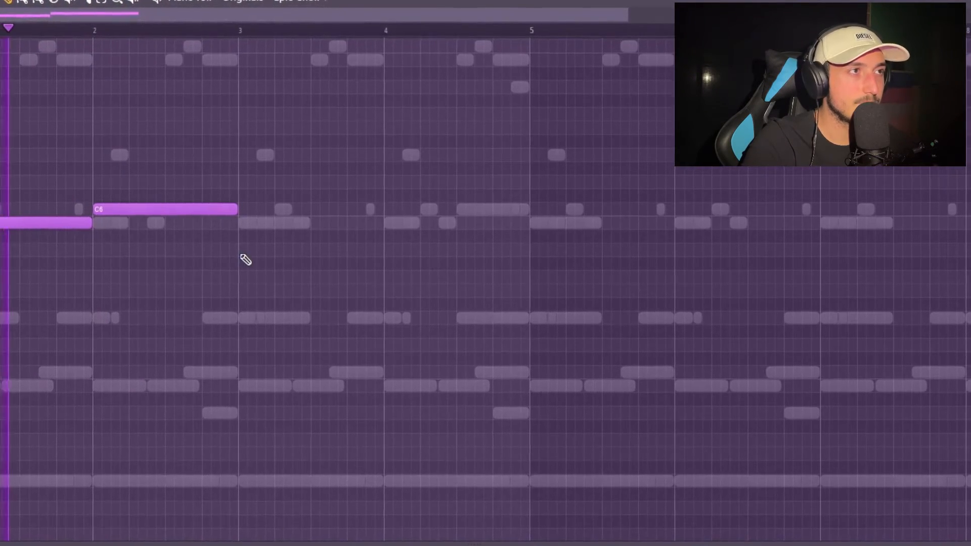
Step: Duplicate the two choir notes into bars 3 and 4 and shorten the bar 4 C6 to half a bar
{"action": "left_click_drag", "start_coordinate": [302, 256], "coordinate": [63, 200]}
{"action": "key", "text": "ctrl+b"}
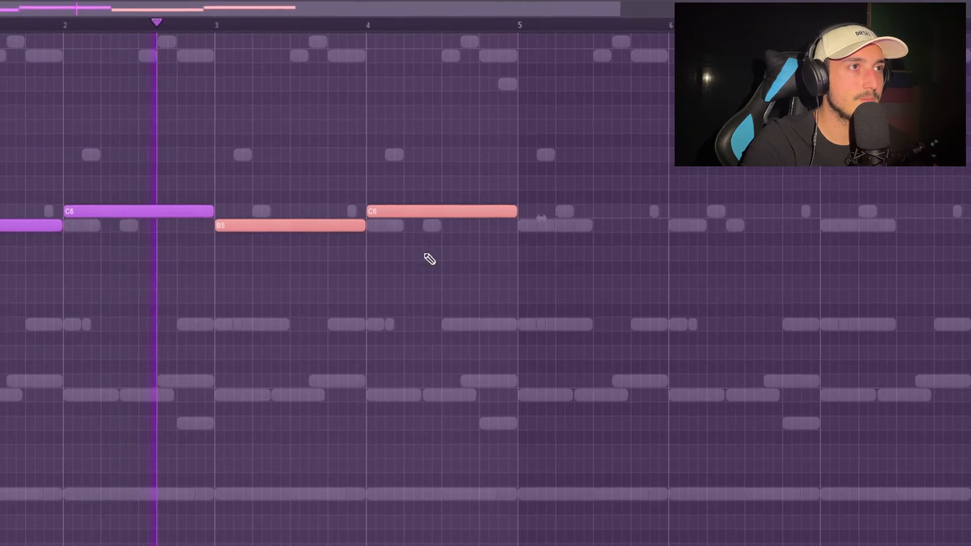
{"action": "left_click", "coordinate": [430, 259], "text": "ctrl"}
{"action": "left_click_drag", "start_coordinate": [514, 218], "coordinate": [439, 218]}
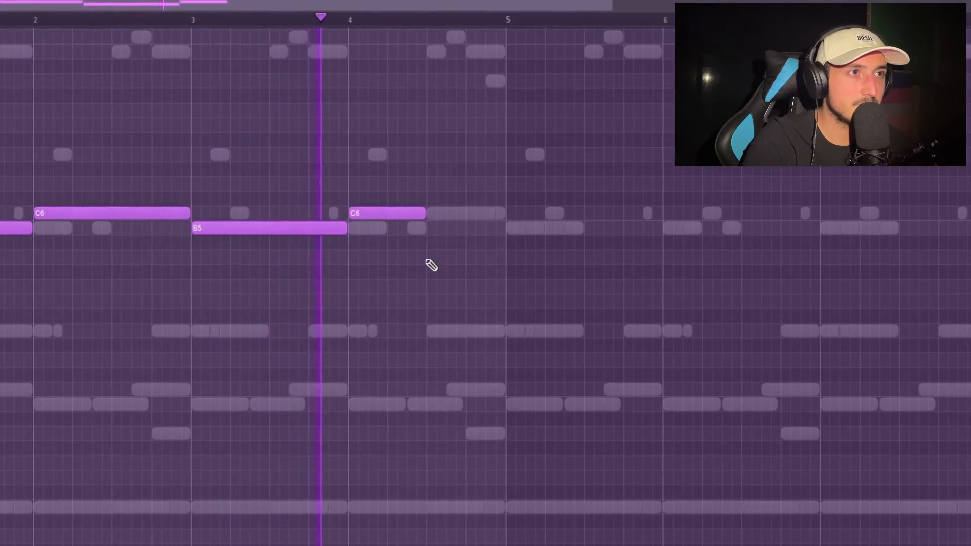
Step: Fill the second half of bar 4 with an A5 and duplicate the four-bar choir part into bars 5 to 8
{"action": "key", "text": "ctrl+b"}
{"action": "scroll", "coordinate": [589, 305], "scroll_direction": "right", "scroll_amount": 3}
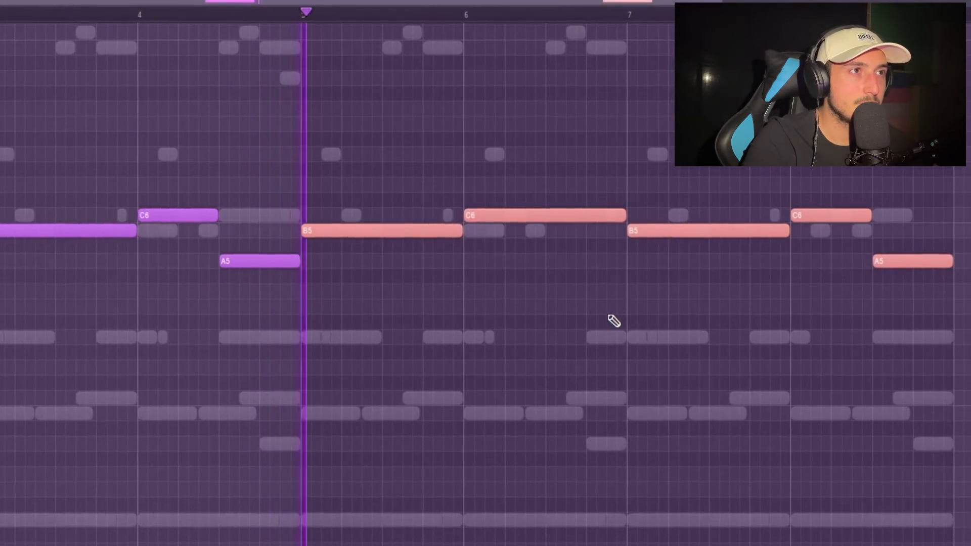
{"action": "scroll", "coordinate": [637, 322], "scroll_direction": "down", "scroll_amount": 3}
{"action": "left_click_drag", "start_coordinate": [764, 346], "coordinate": [22, 188]}
{"action": "left_click_drag", "start_coordinate": [774, 346], "coordinate": [2, 69]}
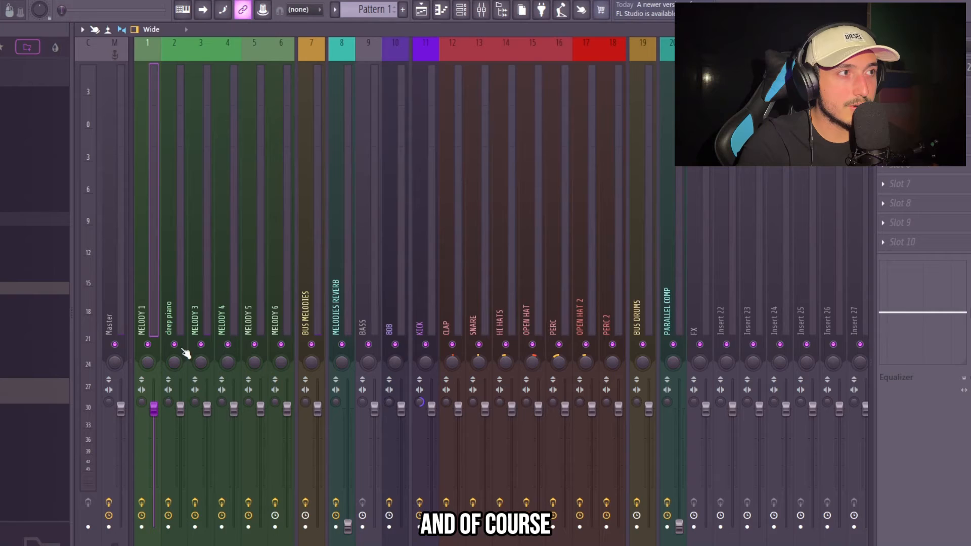
Step: Pan the MELODY 1 and MELODY 5 tracks left and the MELODY 4 and MELODY 6 tracks right
{"action": "left_click", "coordinate": [181, 305]}
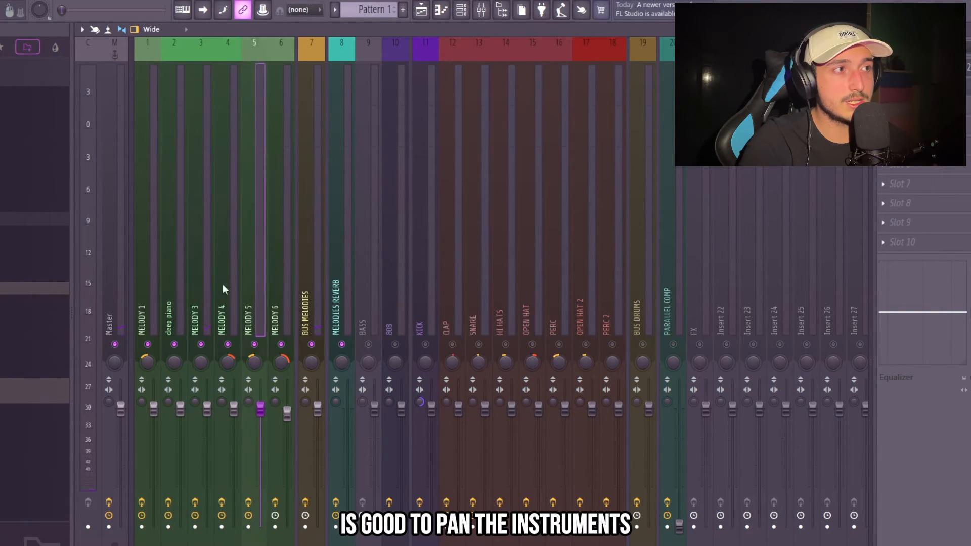
{"action": "left_click", "coordinate": [224, 278]}
{"action": "left_click", "coordinate": [196, 293]}
{"action": "left_click", "coordinate": [169, 310]}
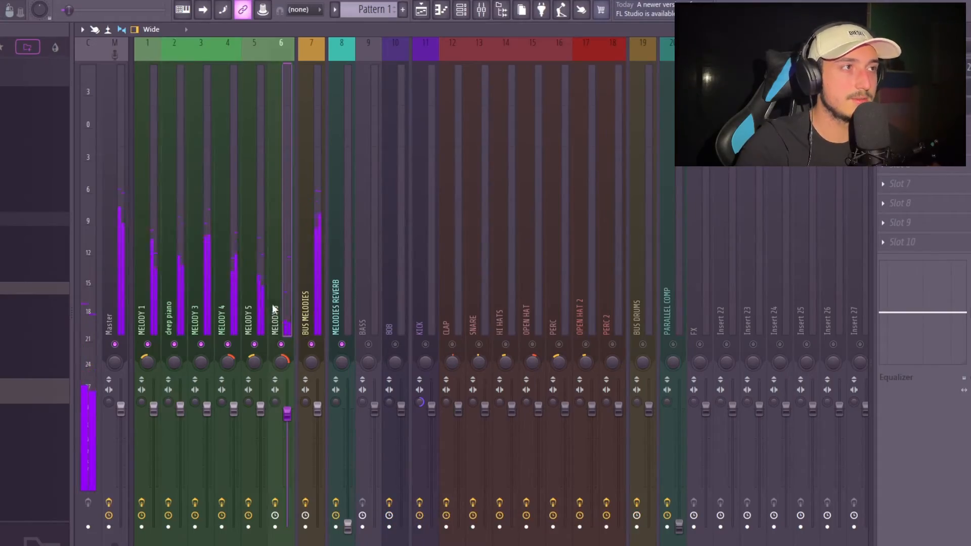
Step: Make the Analog Lab V clip at bar 9 unique and transpose all its notes up one octave
{"action": "left_click", "coordinate": [463, 10]}
{"action": "left_click", "coordinate": [463, 10]}
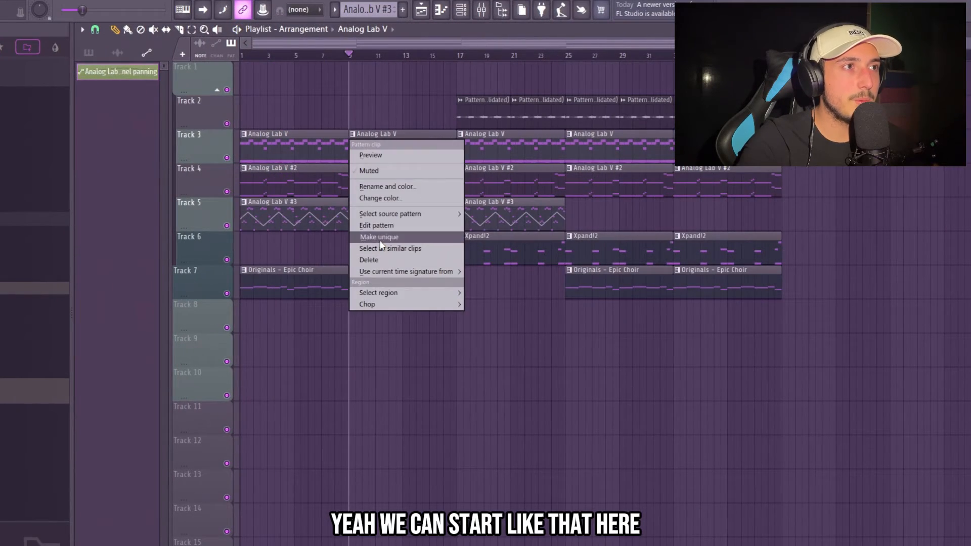
{"action": "left_click", "coordinate": [380, 237]}
{"action": "double_click", "coordinate": [380, 142]}
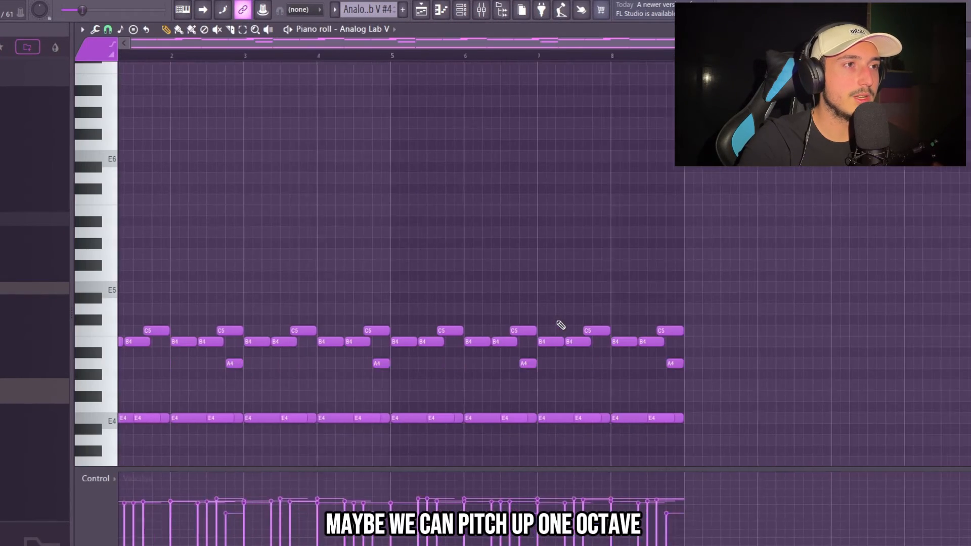
{"action": "key", "text": "ctrl+a"}
{"action": "key", "text": "ctrl+Up"}
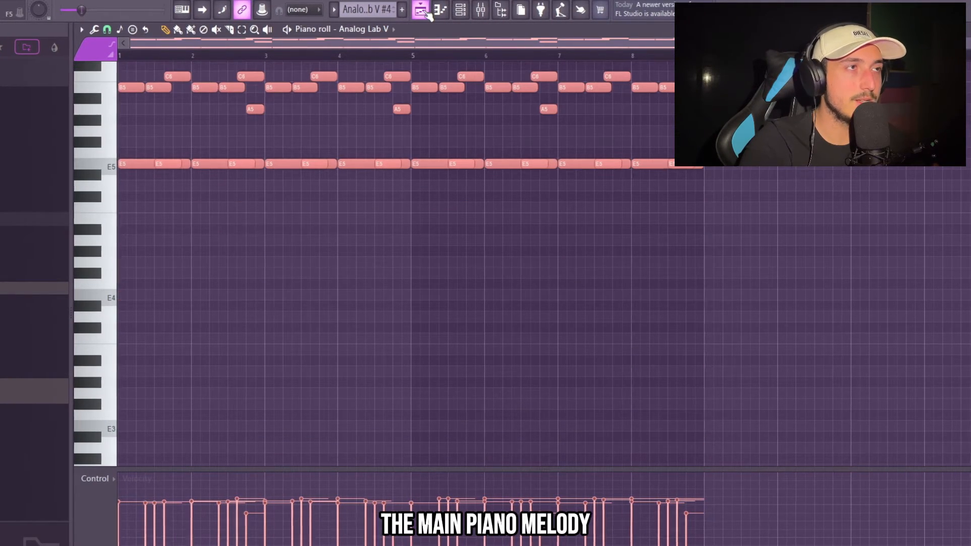
{"action": "left_click", "coordinate": [426, 12]}
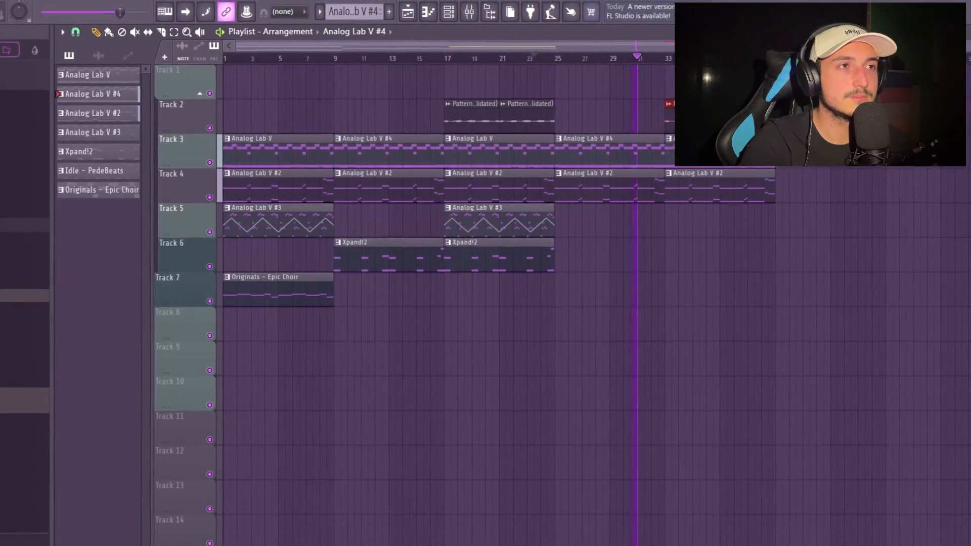
Step: In a new pattern named a, place short C5 claps on the Love it channel midway through bars 1 to 3 and twice in bar 4
{"action": "left_click_drag", "start_coordinate": [821, 258], "coordinate": [248, 114]}
{"action": "key", "text": "ctrl+a"}
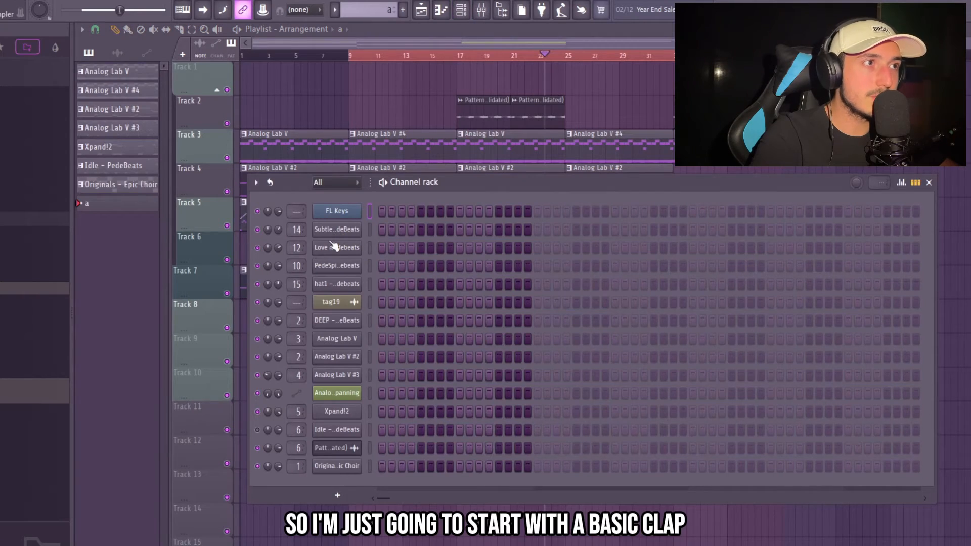
{"action": "right_click", "coordinate": [334, 246]}
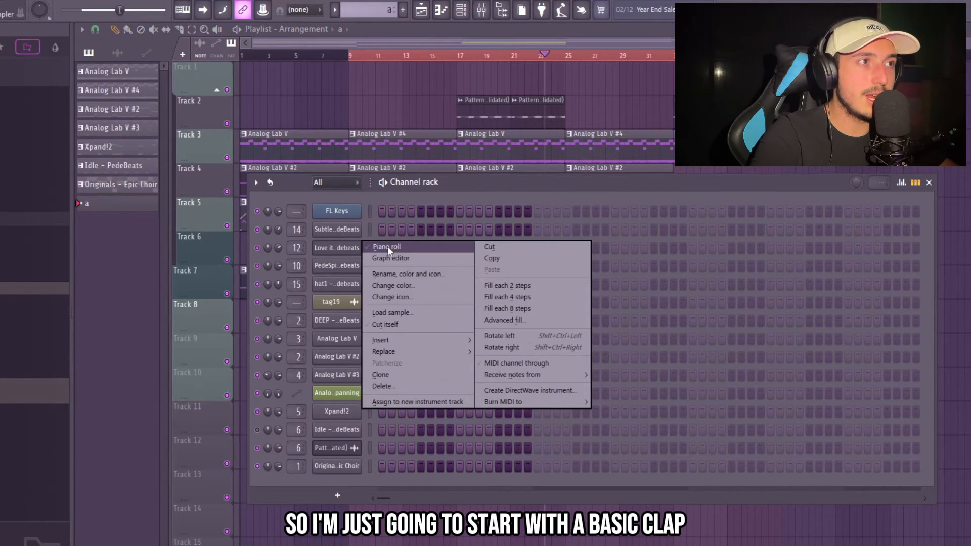
{"action": "left_click", "coordinate": [387, 247]}
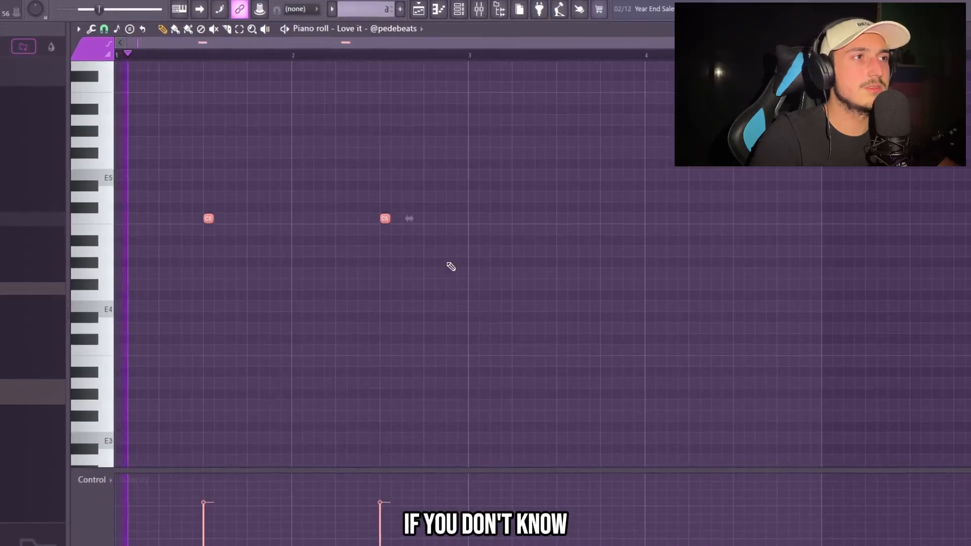
{"action": "left_click_drag", "start_coordinate": [483, 217], "coordinate": [463, 215]}
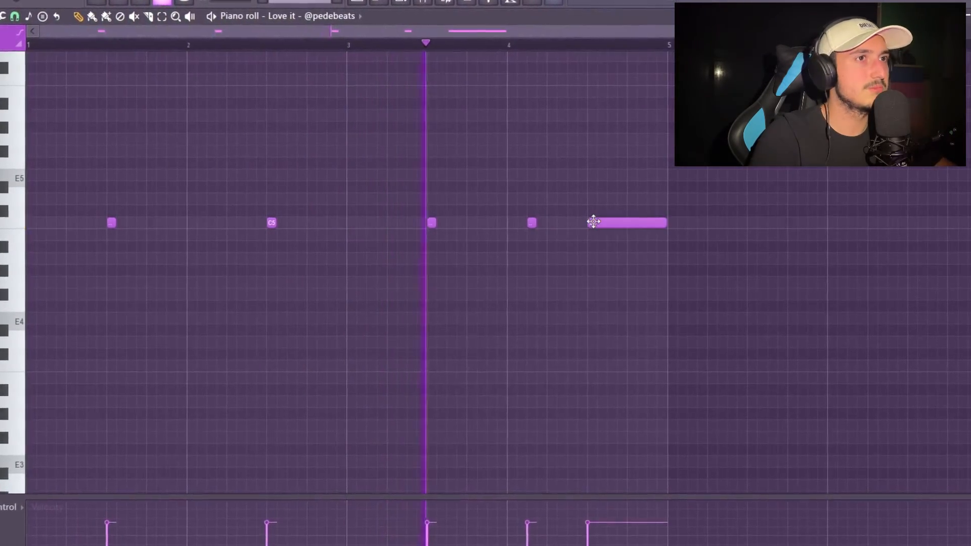
{"action": "left_click_drag", "start_coordinate": [664, 222], "coordinate": [599, 222]}
Step: Duplicate the four-bar clap pattern into bars 5 to 8 and delete the extra C5 at the end of bar 8
{"action": "left_click_drag", "start_coordinate": [669, 44], "coordinate": [31, 44]}
{"action": "key", "text": "ctrl+b"}
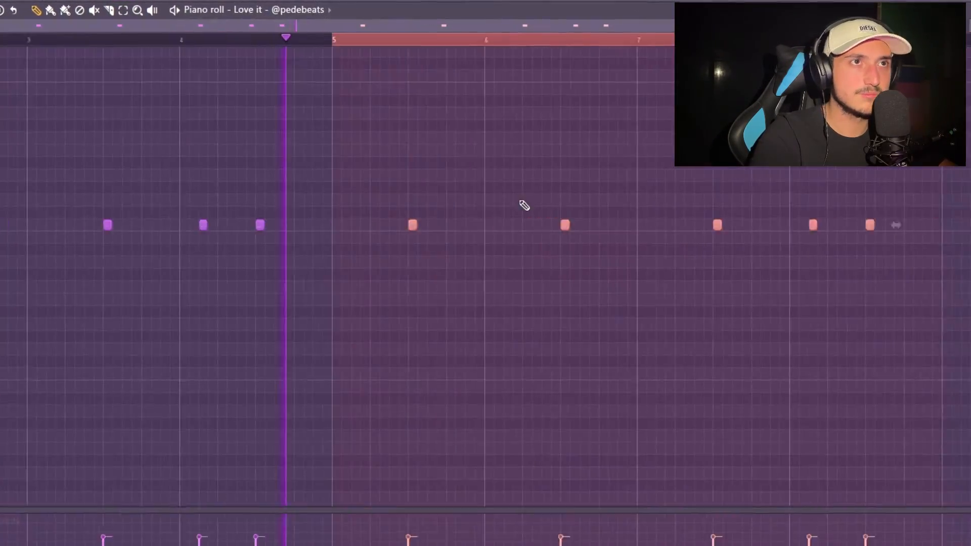
{"action": "scroll", "coordinate": [521, 202], "scroll_direction": "down", "scroll_amount": 3}
{"action": "left_click", "coordinate": [503, 42], "text": "ctrl"}
{"action": "left_click_drag", "start_coordinate": [702, 282], "coordinate": [5, 190]}
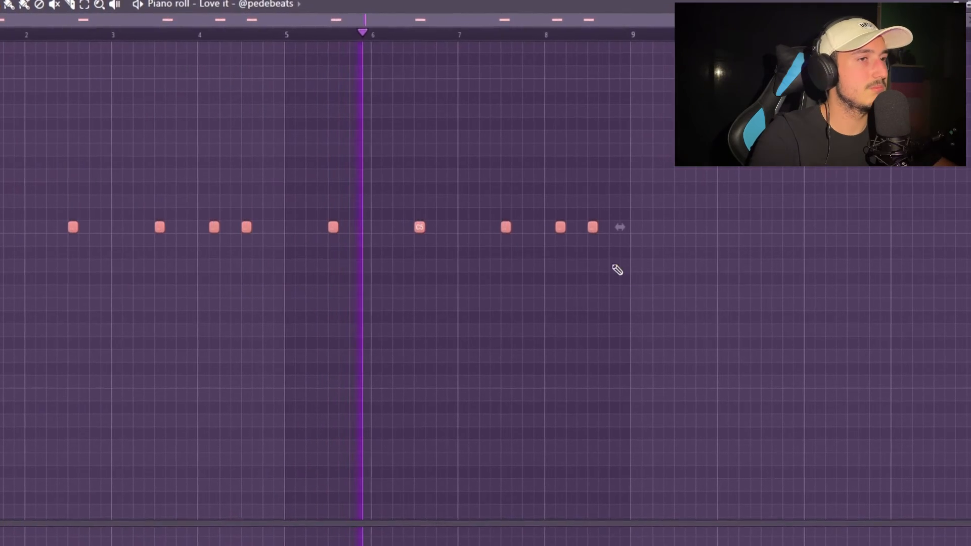
{"action": "left_click", "coordinate": [591, 290], "text": "ctrl"}
{"action": "scroll", "coordinate": [588, 294], "scroll_direction": "up", "scroll_amount": 5}
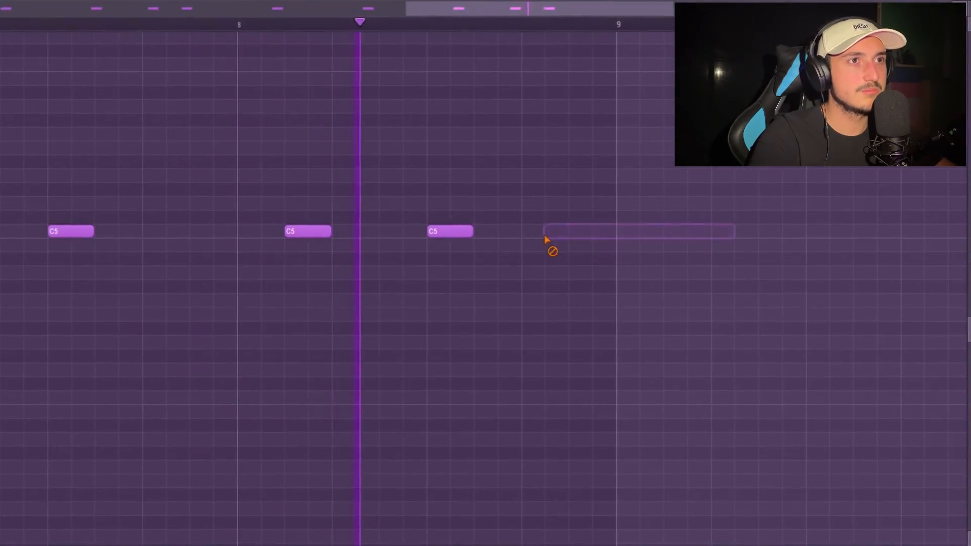
{"action": "left_click", "coordinate": [546, 238]}
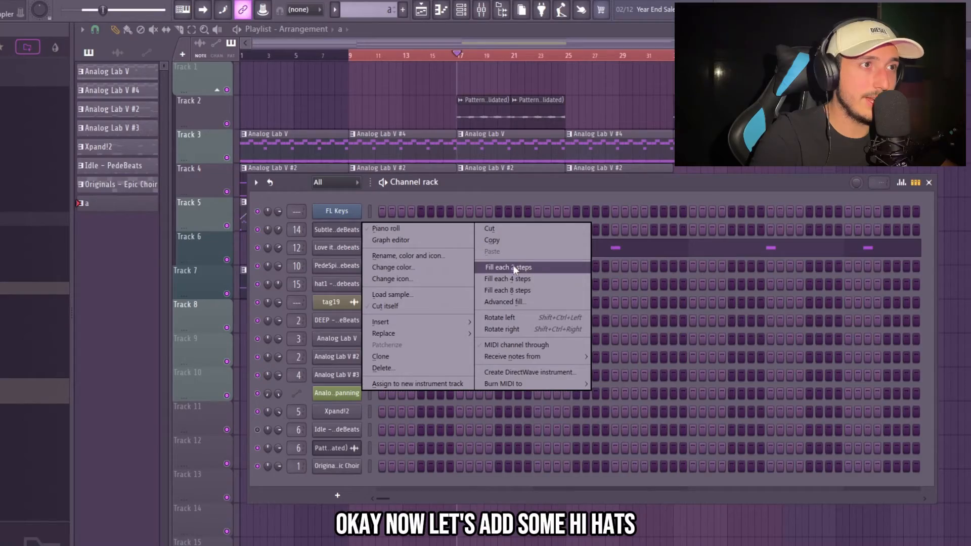
Step: Fill every second step of the Subtle hi-hat channel
{"action": "left_click", "coordinate": [513, 265]}
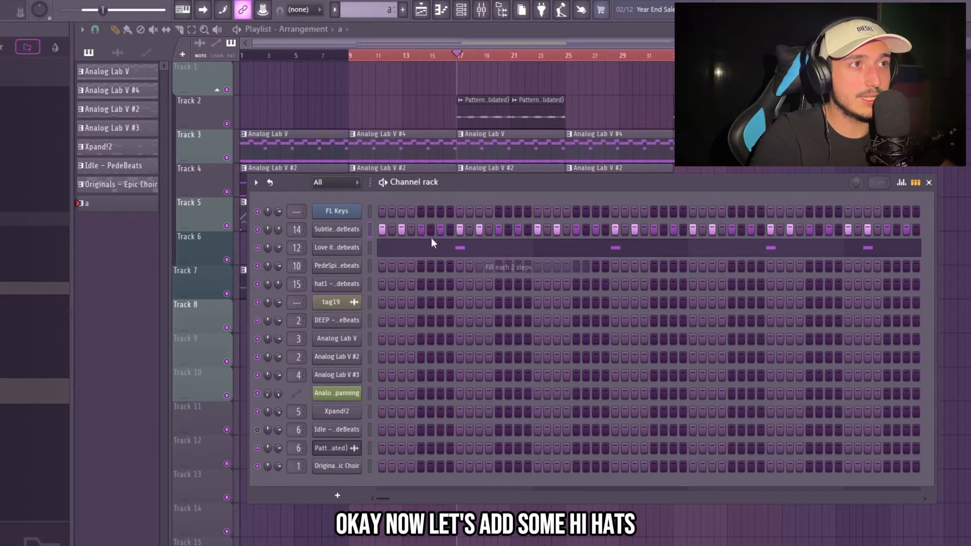
Step: Open the Subtle hi-hat channel in the piano roll and insert extra short C5 roll hits between the steps in bars 1 and 2
{"action": "right_click", "coordinate": [370, 226]}
{"action": "left_click", "coordinate": [384, 237]}
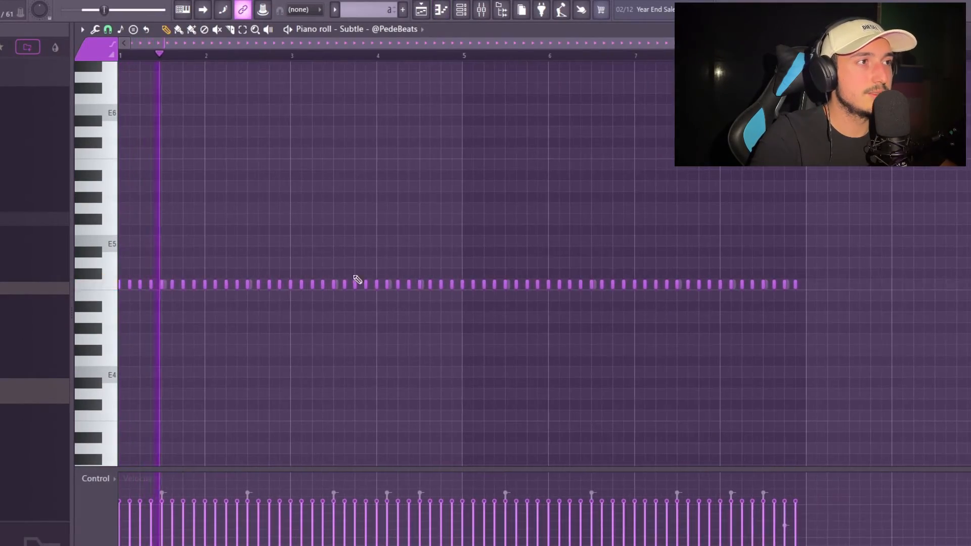
{"action": "scroll", "coordinate": [356, 277], "scroll_direction": "up", "scroll_amount": 3}
{"action": "scroll", "coordinate": [142, 285], "scroll_direction": "up", "scroll_amount": 4}
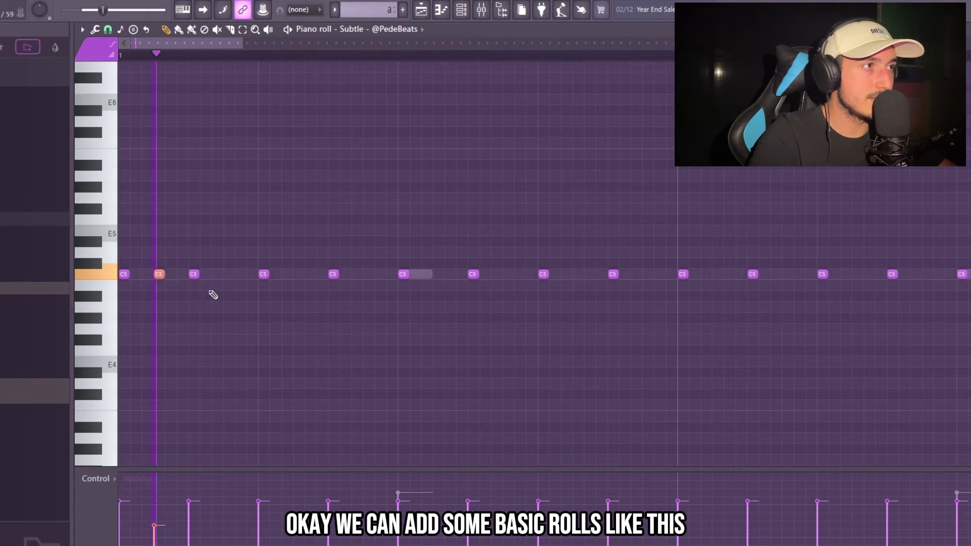
{"action": "left_click", "coordinate": [562, 276]}
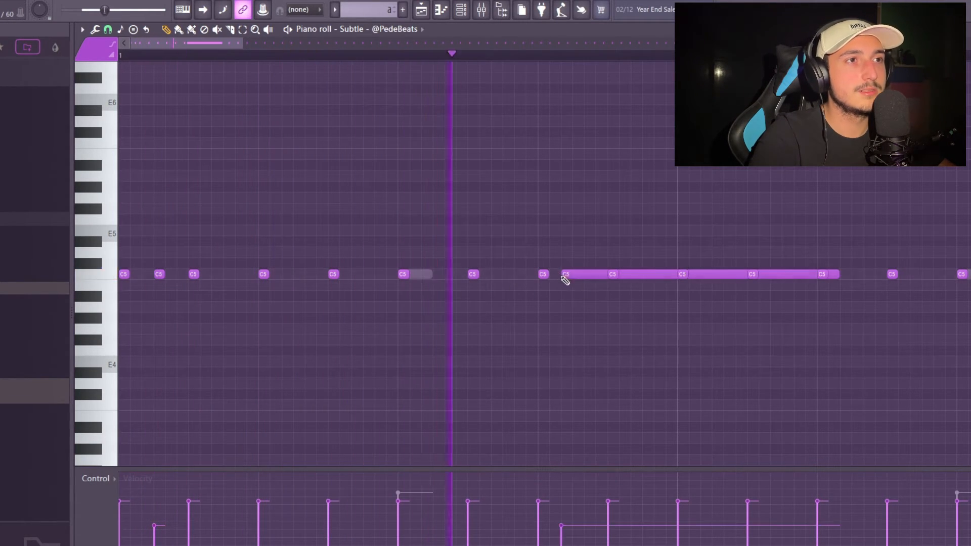
{"action": "left_click", "coordinate": [585, 276]}
{"action": "scroll", "coordinate": [364, 282], "scroll_direction": "down", "scroll_amount": 3}
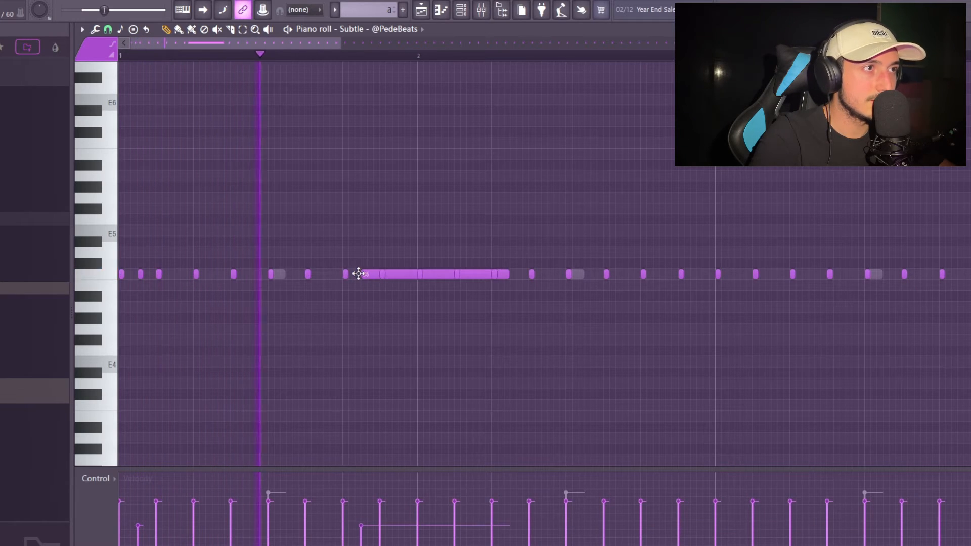
{"action": "left_click_drag", "start_coordinate": [628, 278], "coordinate": [624, 265]}
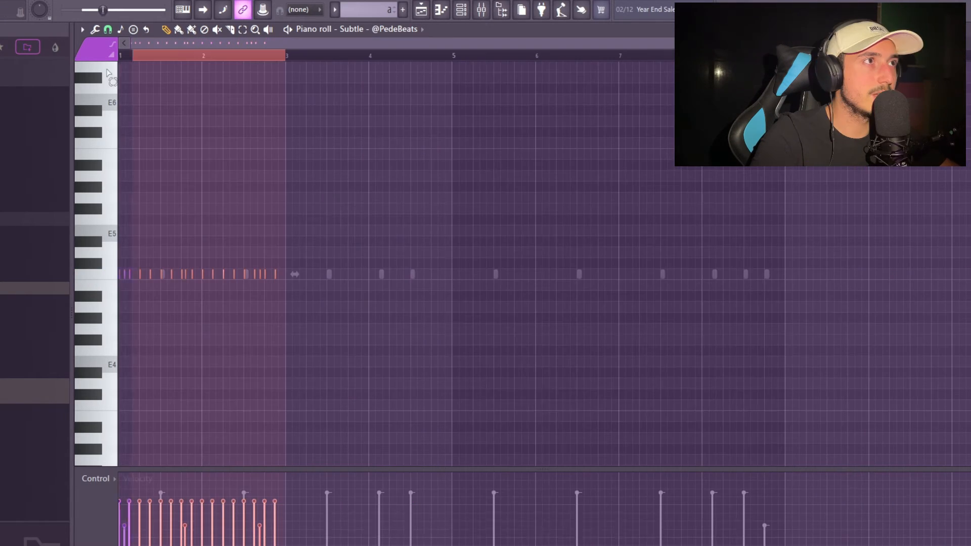
Step: Duplicate the two-bar hi-hat pattern with its rolls into bars 3 and 4 and play it back
{"action": "key", "text": "ctrl+b"}
{"action": "key", "text": "ctrl+d"}
{"action": "left_click", "coordinate": [269, 57]}
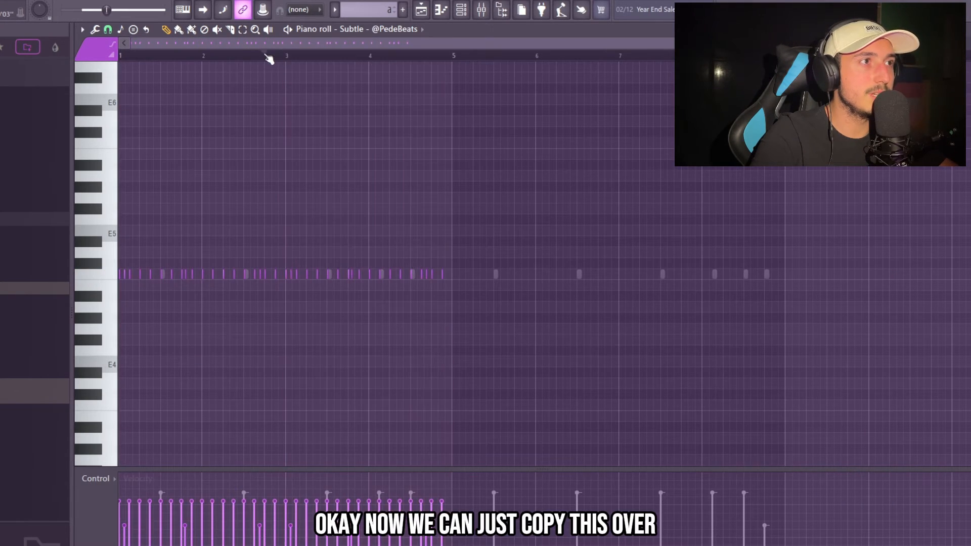
{"action": "key", "text": "space"}
Step: Layer a faster hi-hat roll at the end of bar 4 and pitch it down to G4
{"action": "scroll", "coordinate": [349, 177], "scroll_direction": "up", "scroll_amount": 3}
{"action": "scroll", "coordinate": [383, 217], "scroll_direction": "up", "scroll_amount": 3}
{"action": "scroll", "coordinate": [575, 258], "scroll_direction": "up", "scroll_amount": 2}
{"action": "scroll", "coordinate": [494, 260], "scroll_direction": "down", "scroll_amount": 3}
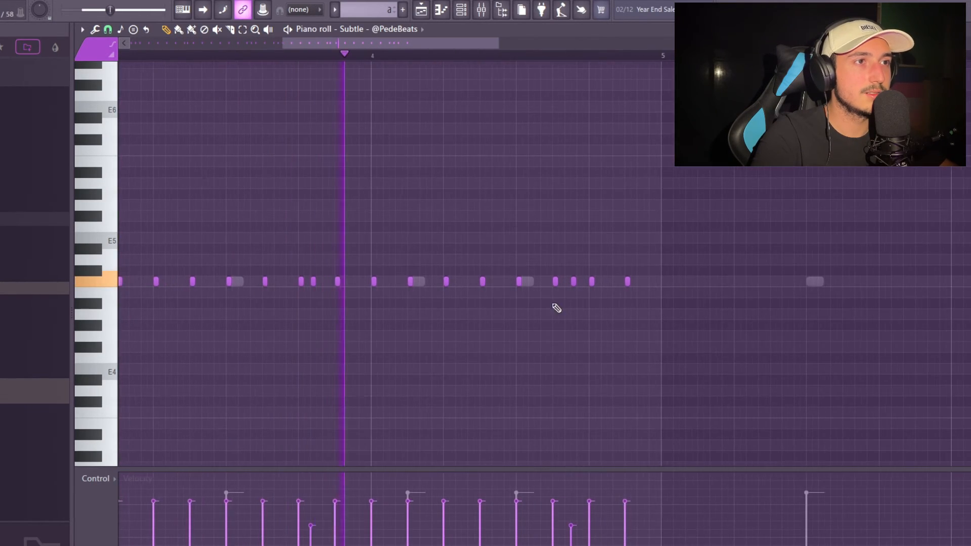
{"action": "scroll", "coordinate": [557, 308], "scroll_direction": "up", "scroll_amount": 2}
{"action": "left_click_drag", "start_coordinate": [609, 309], "coordinate": [496, 315]}
{"action": "left_click_drag", "start_coordinate": [523, 335], "coordinate": [443, 354]}
{"action": "key", "text": "space"}
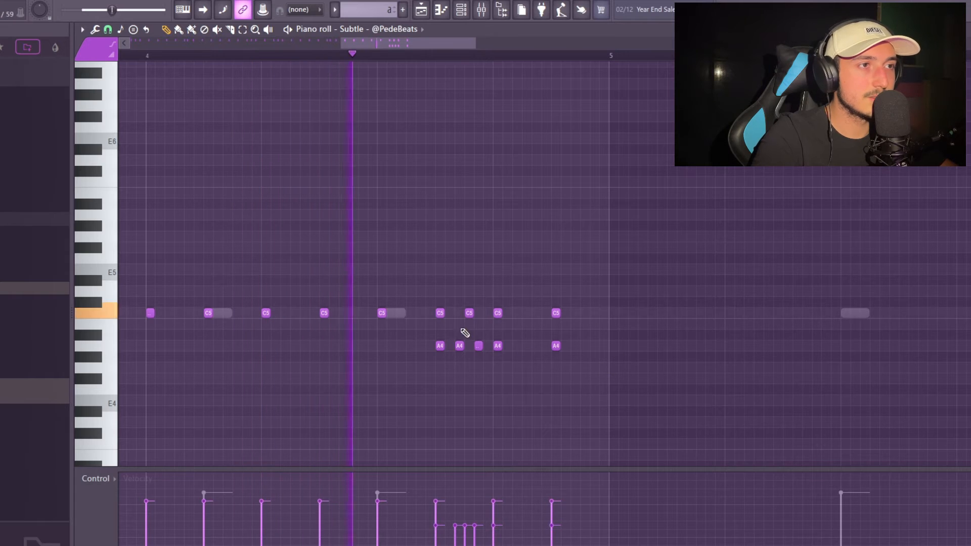
{"action": "left_click_drag", "start_coordinate": [630, 369], "coordinate": [418, 340]}
Step: Duplicate the four-bar hi-hat pattern into bars 5 to 8, then select all notes and randomize their velocities
{"action": "left_click_drag", "start_coordinate": [784, 425], "coordinate": [121, 201]}
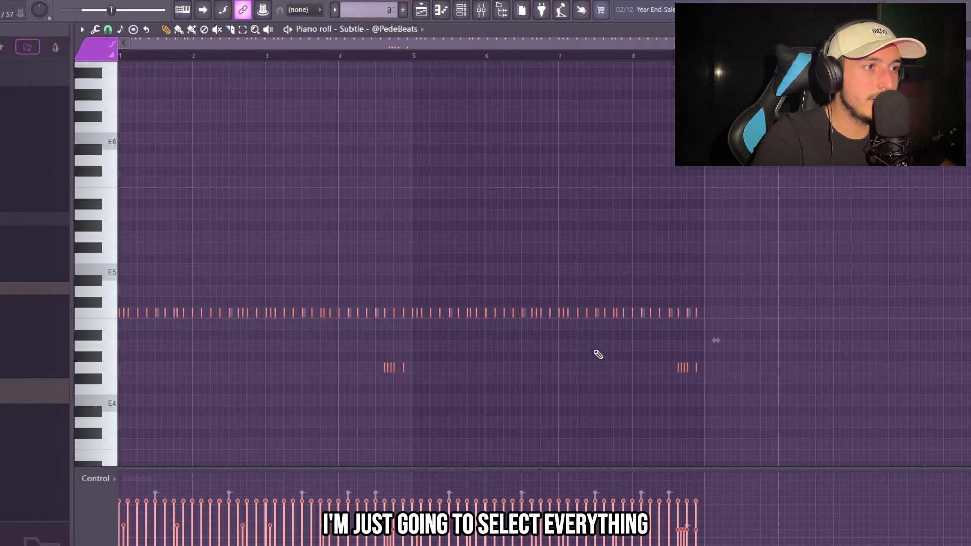
{"action": "key", "text": "alt+r"}
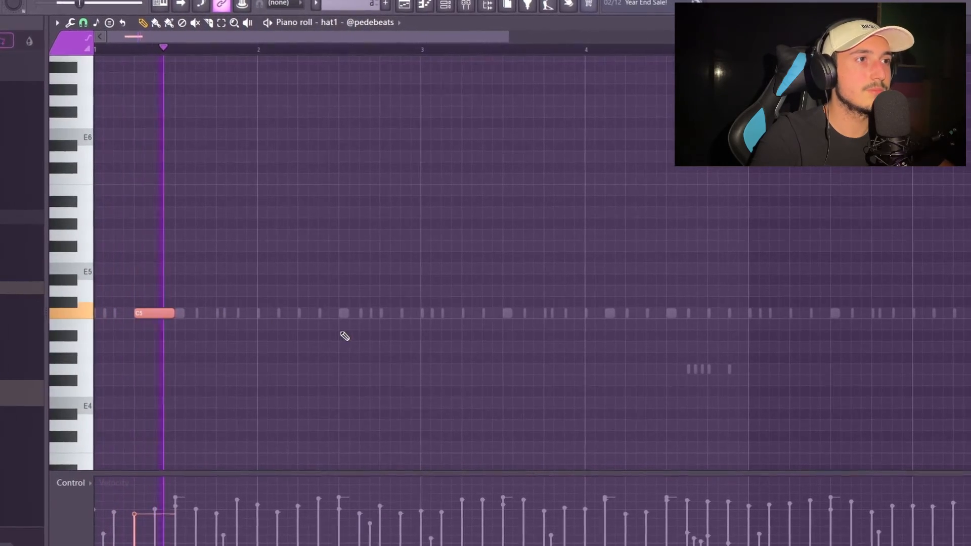
Step: Add a second C5 hit midway through bar 3 on the hat1 channel and duplicate both hits into bars 5 to 8
{"action": "left_click", "coordinate": [459, 292]}
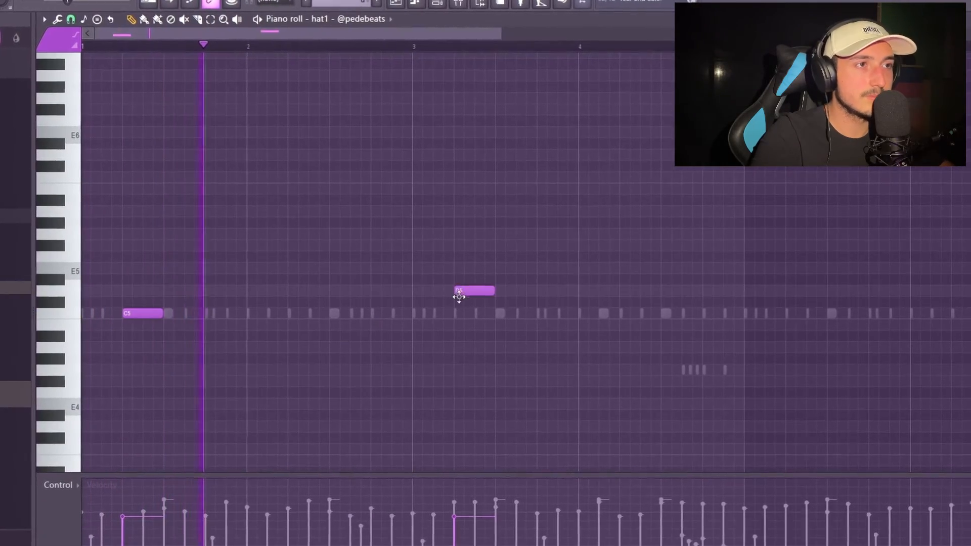
{"action": "left_click_drag", "start_coordinate": [458, 293], "coordinate": [501, 312]}
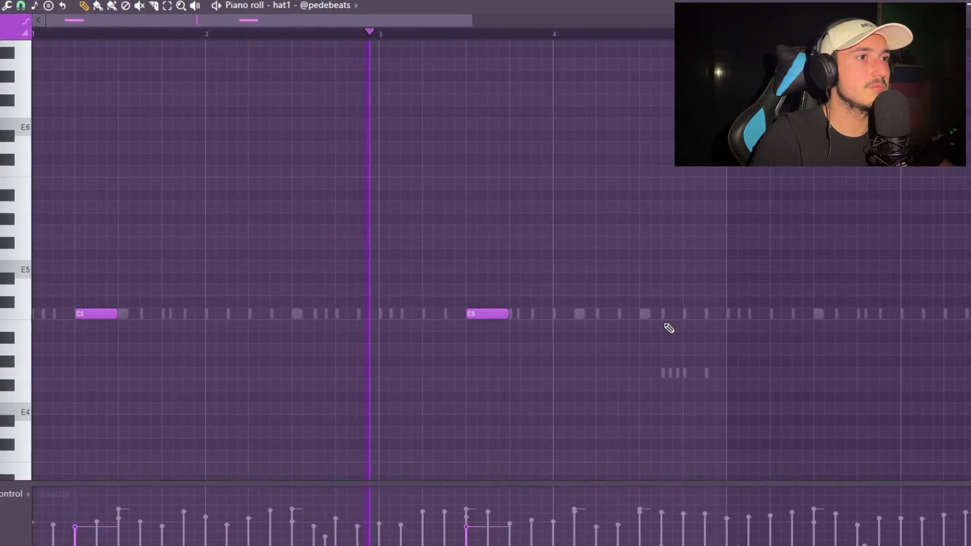
{"action": "key", "text": "ctrl+a"}
{"action": "key", "text": "ctrl+b"}
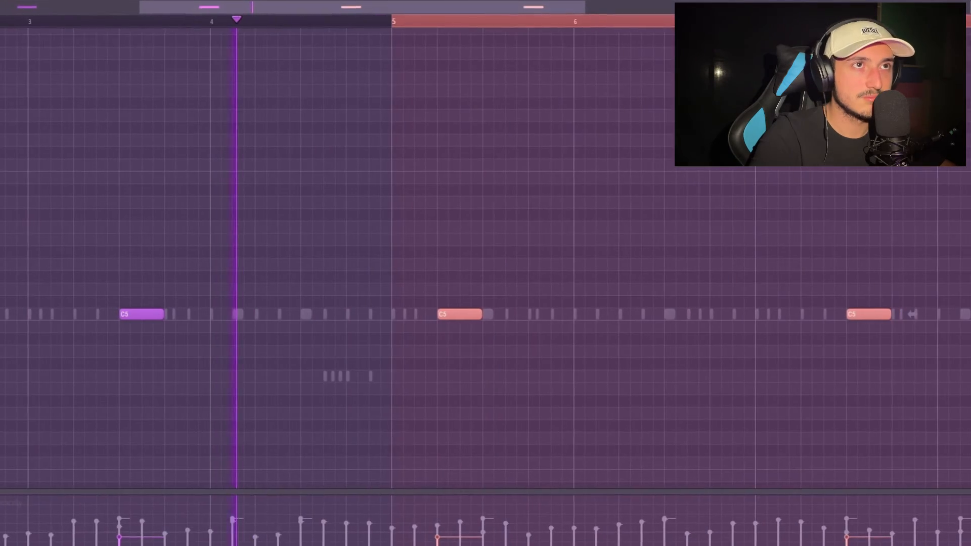
{"action": "left_click", "coordinate": [685, 178], "text": "ctrl"}
{"action": "scroll", "coordinate": [685, 178], "scroll_direction": "down", "scroll_amount": 4}
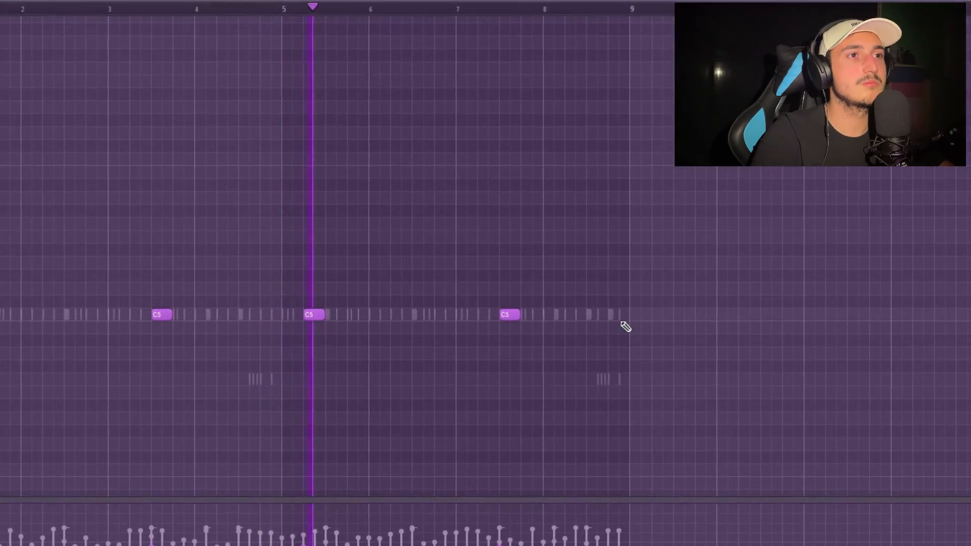
Step: Add one more hat1 hit on C5 midway through bar 8
{"action": "left_click", "coordinate": [589, 315]}
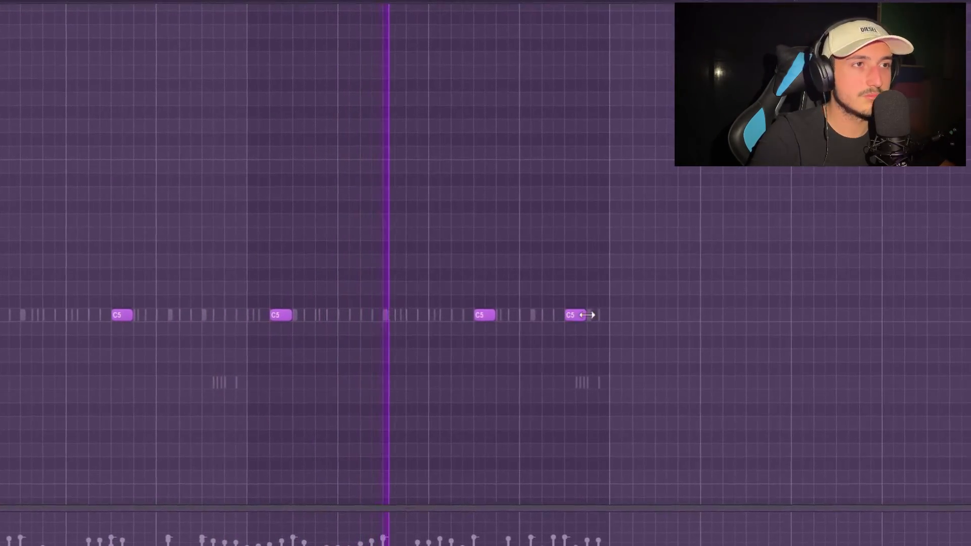
{"action": "scroll", "coordinate": [589, 316], "scroll_direction": "up", "scroll_amount": 3}
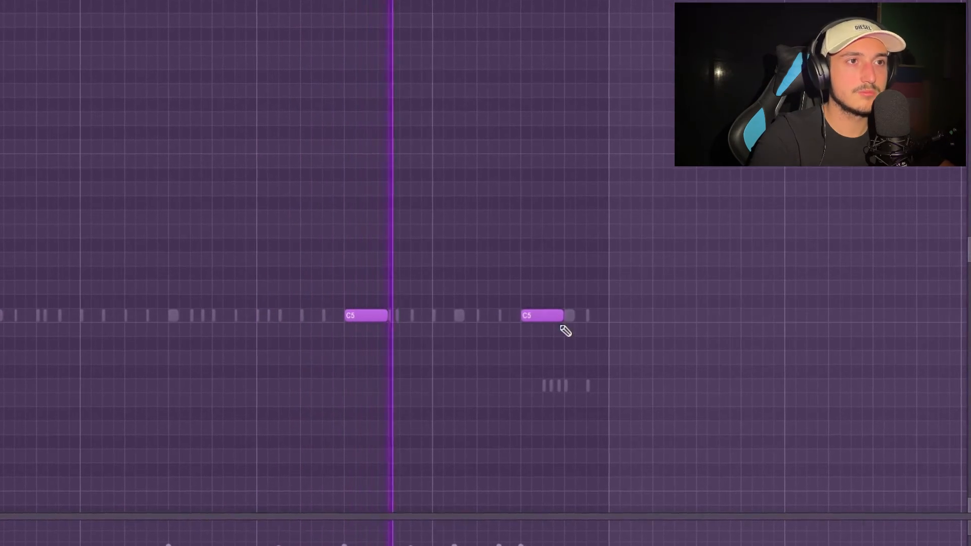
{"action": "scroll", "coordinate": [373, 251], "scroll_direction": "down", "scroll_amount": 3}
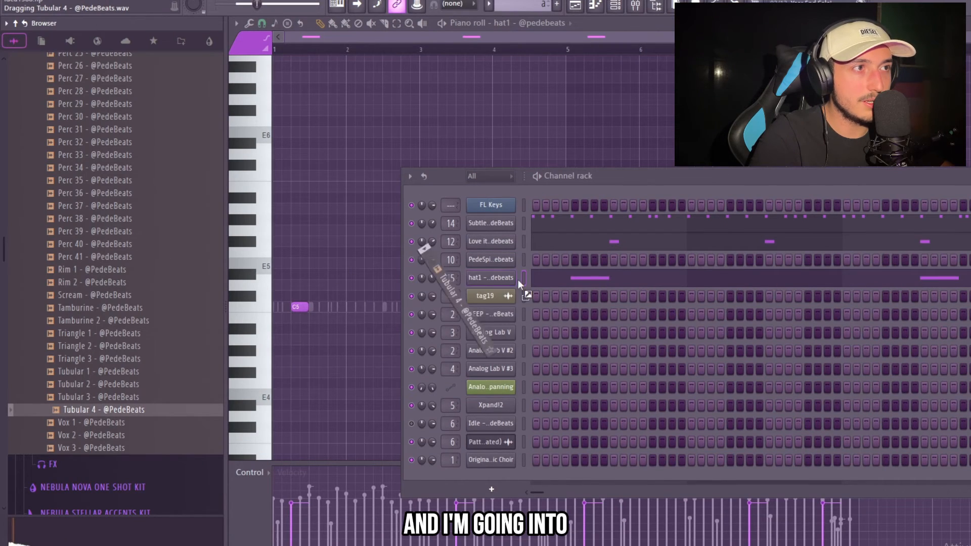
Step: Load the Tubular 4 sample as a new channel below hat1 and route it to mixer track 21
{"action": "left_click_drag", "start_coordinate": [518, 280], "coordinate": [495, 289]}
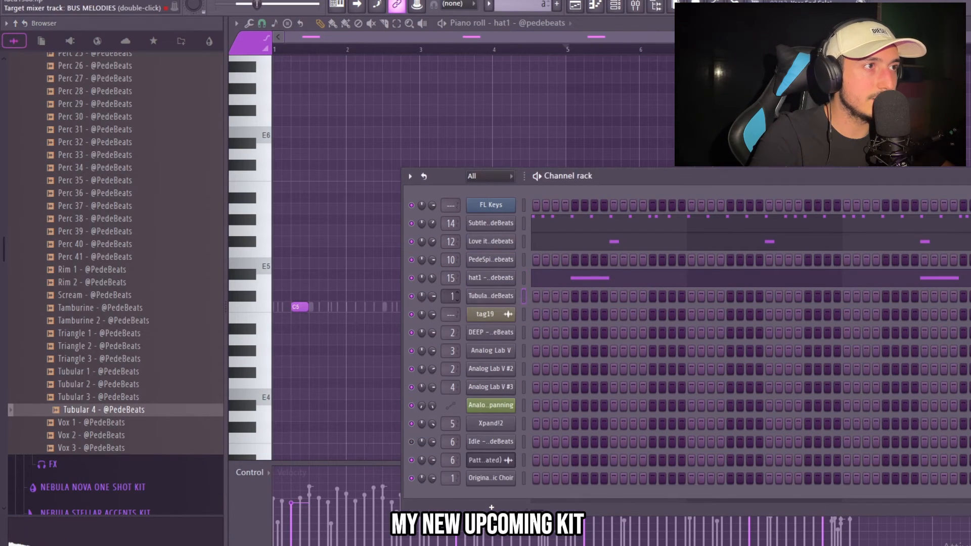
{"action": "key", "text": "F6"}
Step: Place short Tubular 4 hits on E5 at the start of bars 1, 3, 5 and 7, plus an F#5 at the end of bar 4
{"action": "left_click", "coordinate": [369, 275]}
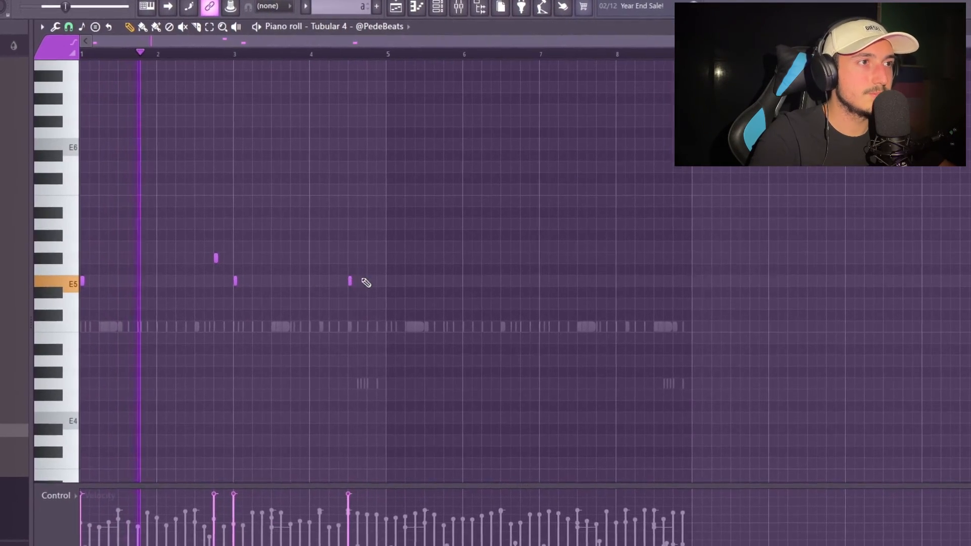
{"action": "right_click", "coordinate": [370, 275]}
{"action": "right_click", "coordinate": [242, 252]}
{"action": "left_click_drag", "start_coordinate": [340, 264], "coordinate": [368, 287]}
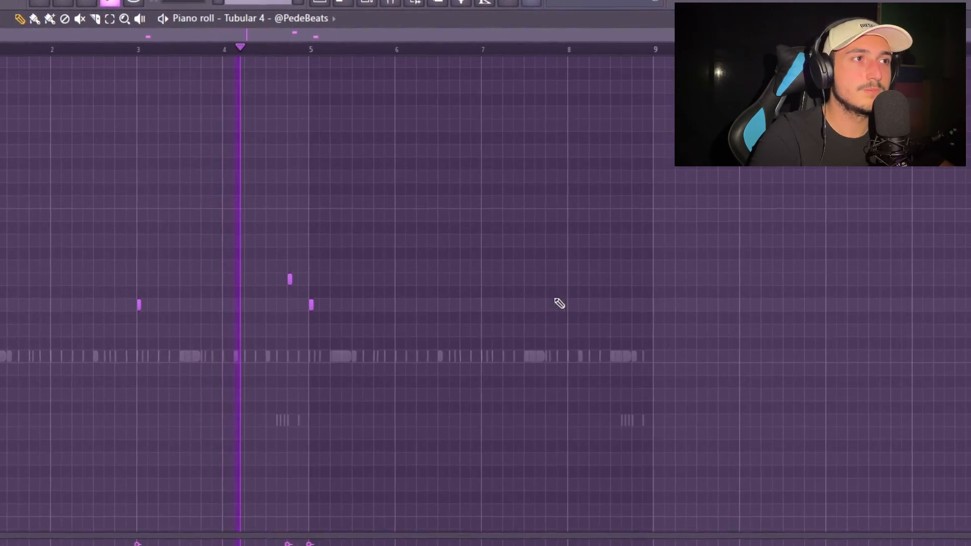
{"action": "left_click", "coordinate": [468, 310]}
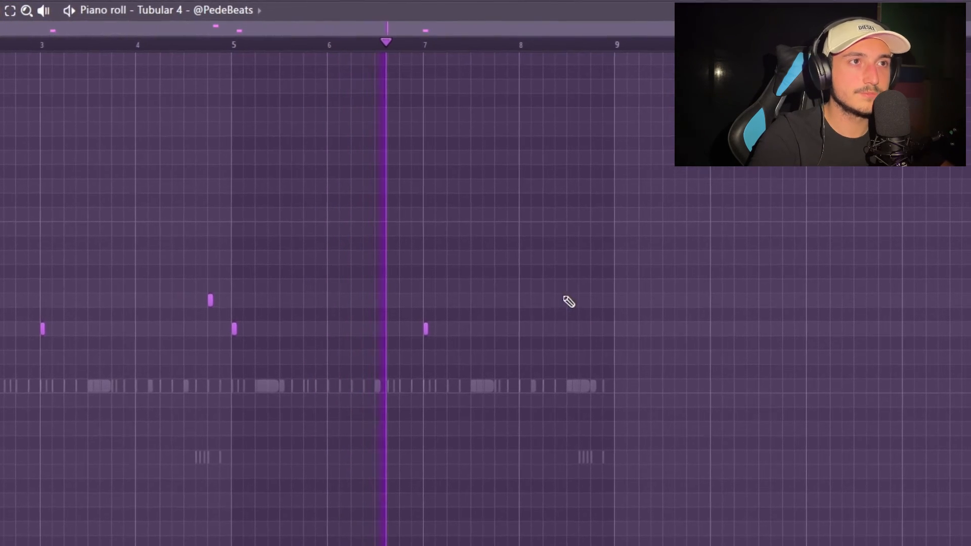
Step: Add two Tubular 4 hits in bar 8, C6 on the second beat and B5 on the third
{"action": "scroll", "coordinate": [573, 247], "scroll_direction": "up", "scroll_amount": 2}
{"action": "left_click", "coordinate": [546, 227]}
{"action": "right_click", "coordinate": [522, 233]}
{"action": "left_click", "coordinate": [530, 218]}
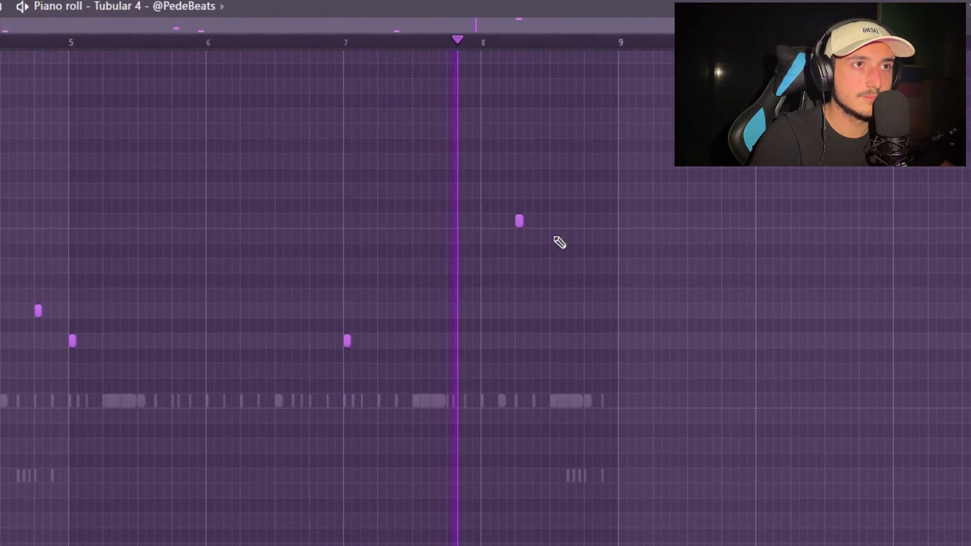
{"action": "left_click", "coordinate": [564, 233]}
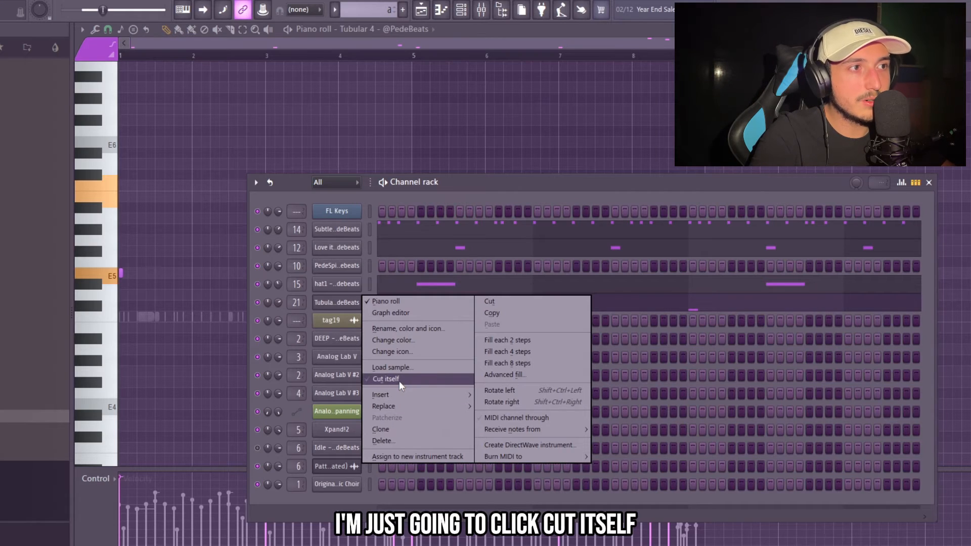
Step: Enable Cut itself on the Tubular 4 channel, play from bar 8, and view the FX track's Fruity delay 2 in the mixer
{"action": "left_click", "coordinate": [399, 381]}
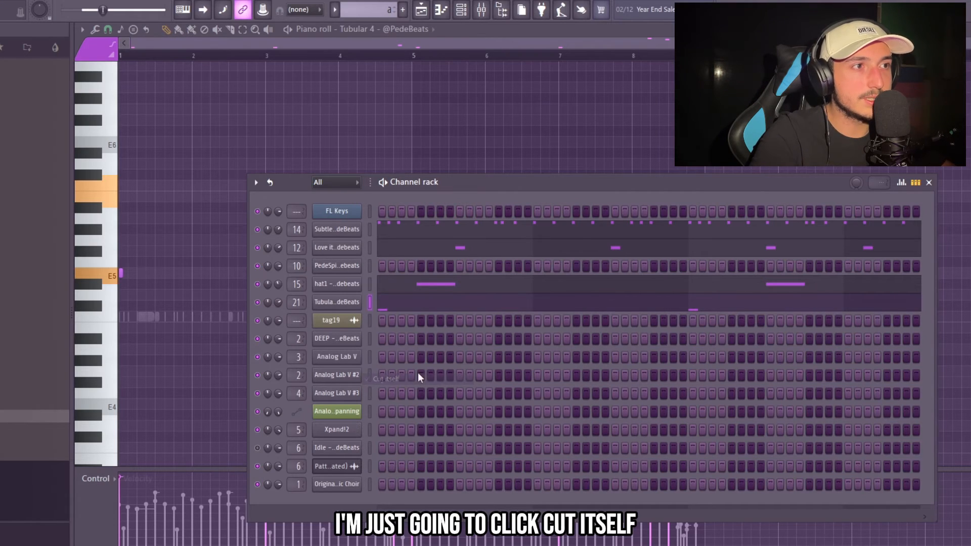
{"action": "left_click", "coordinate": [615, 56]}
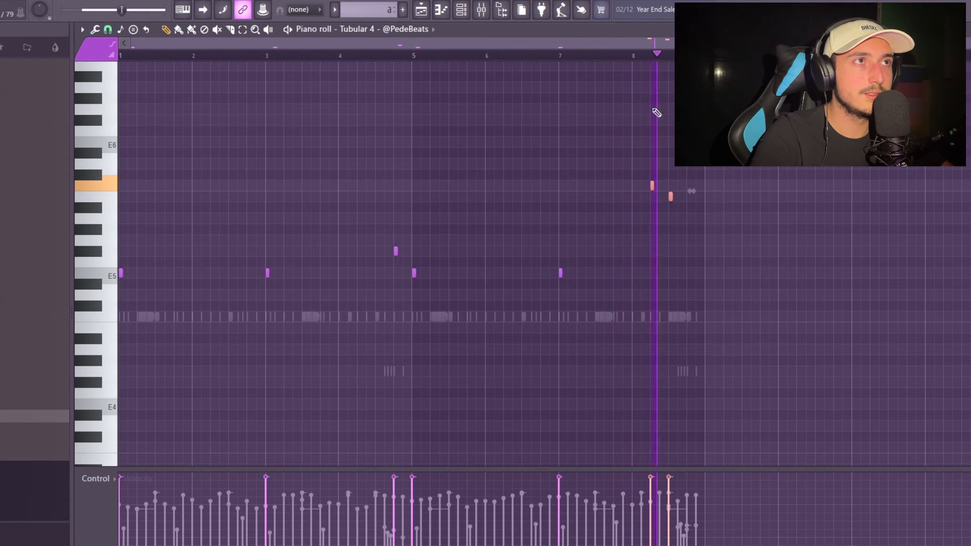
{"action": "left_click", "coordinate": [459, 13]}
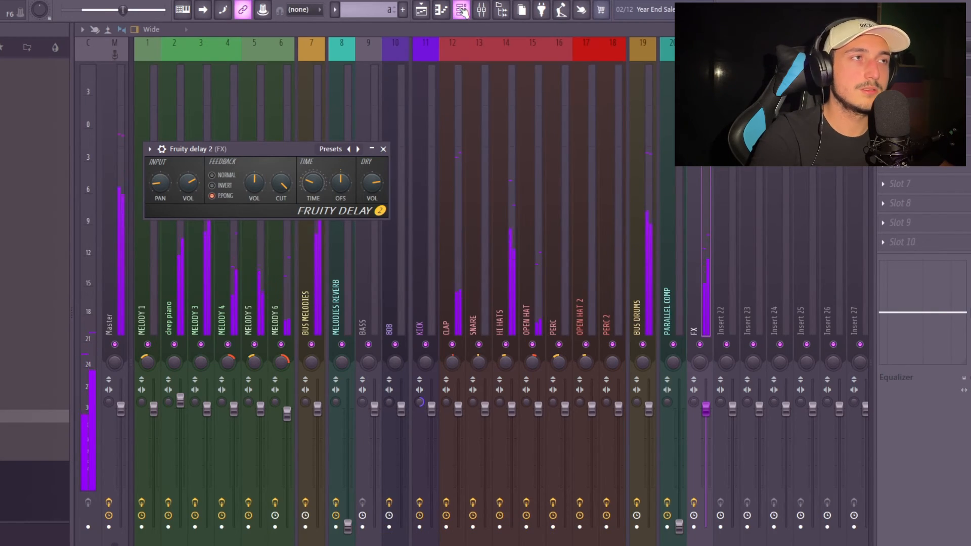
{"action": "left_click", "coordinate": [461, 11]}
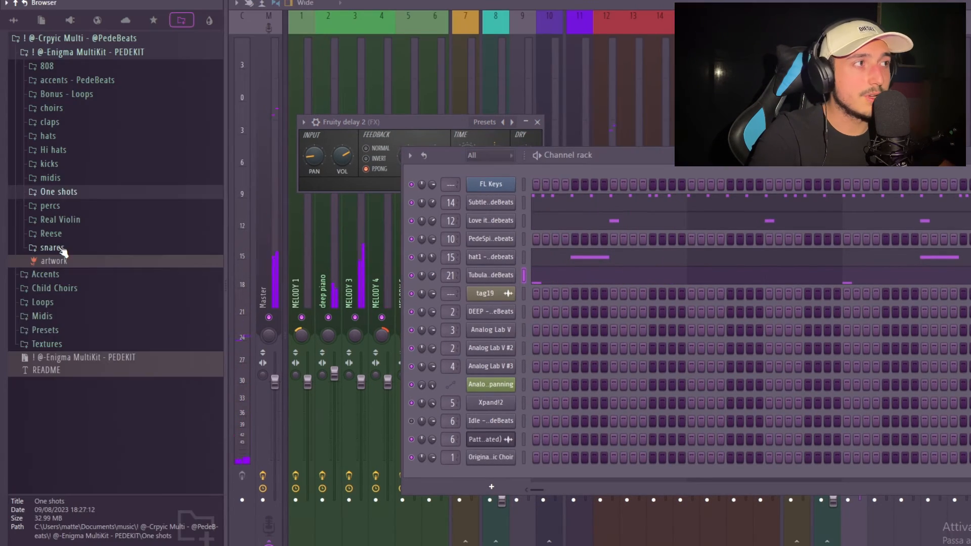
Step: Load the Go to sample from the snares folder, place C5 hits at the end of bar 1 and early in bar 2, and play them
{"action": "left_click", "coordinate": [60, 249]}
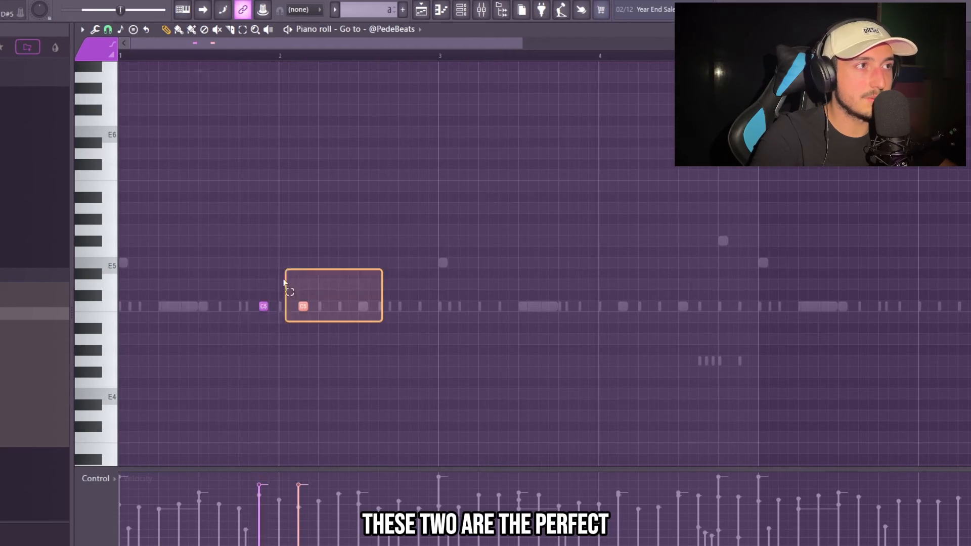
{"action": "key", "text": "space"}
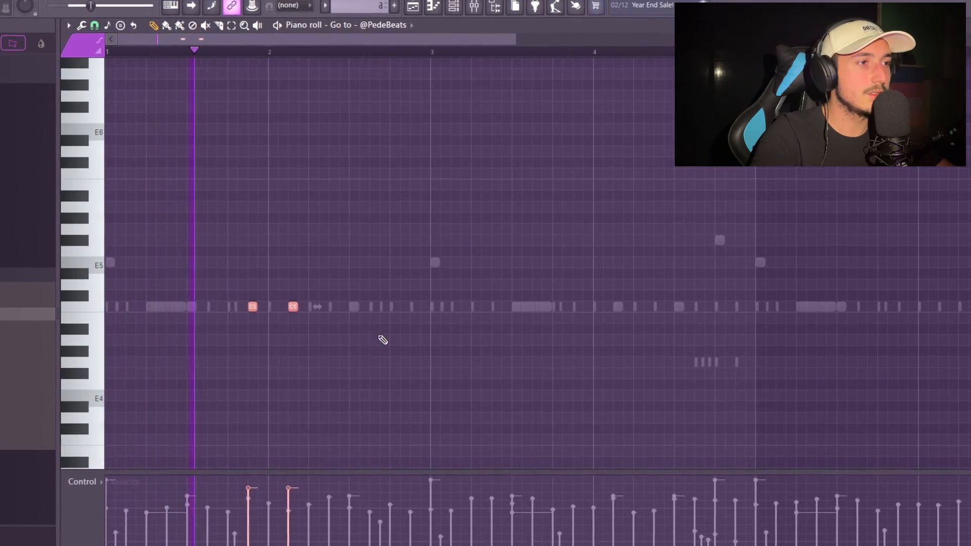
{"action": "key", "text": "space"}
{"action": "key", "text": "space"}
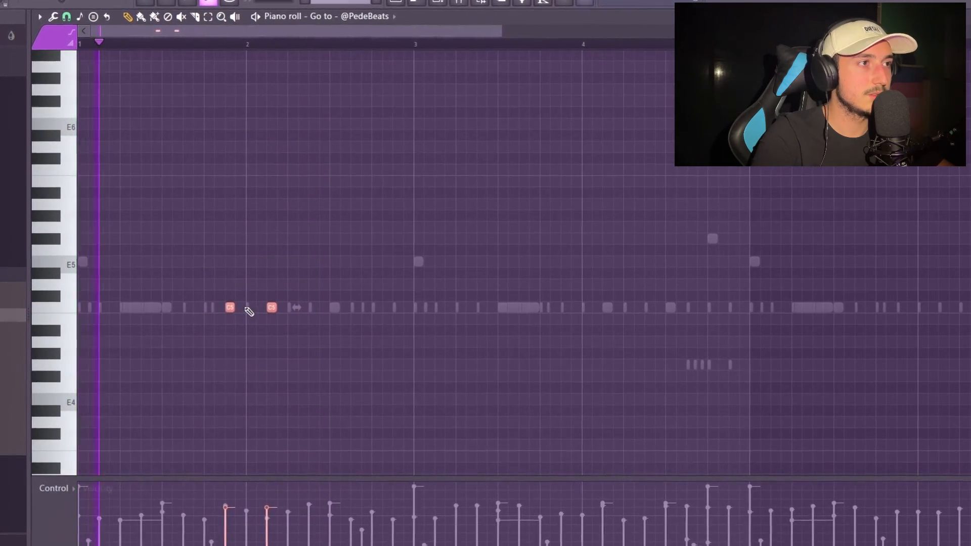
Step: Delete the Go to snare hit at the end of bar 1 and place a C5 hit near the end of bar 3
{"action": "right_click", "coordinate": [241, 306]}
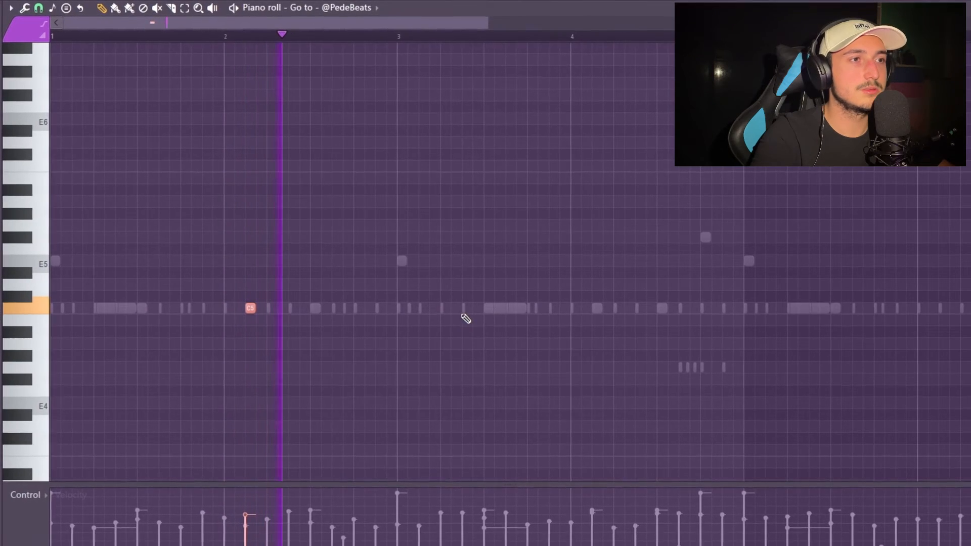
{"action": "left_click", "coordinate": [559, 308]}
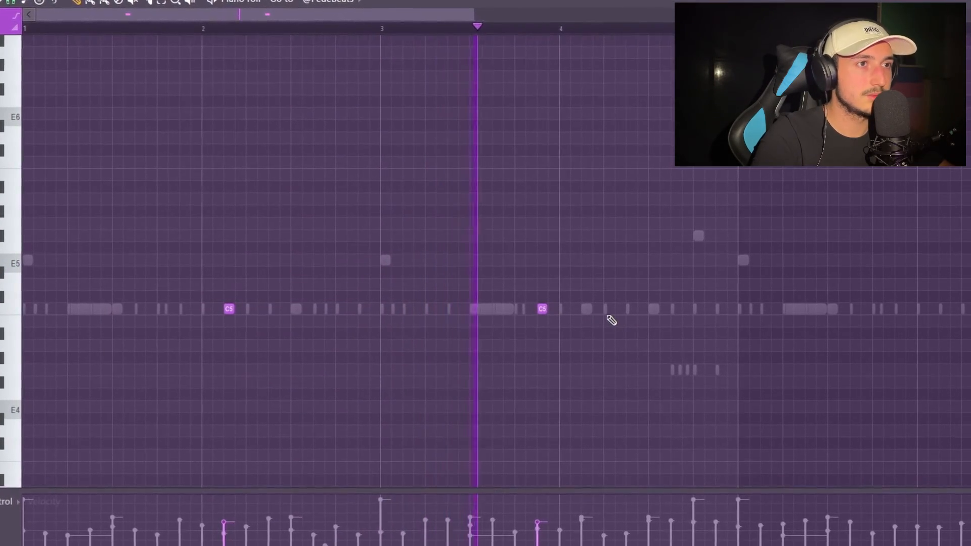
Step: Duplicate the four-bar Go to snare pattern into bars 5 to 8
{"action": "key", "text": "ctrl+a"}
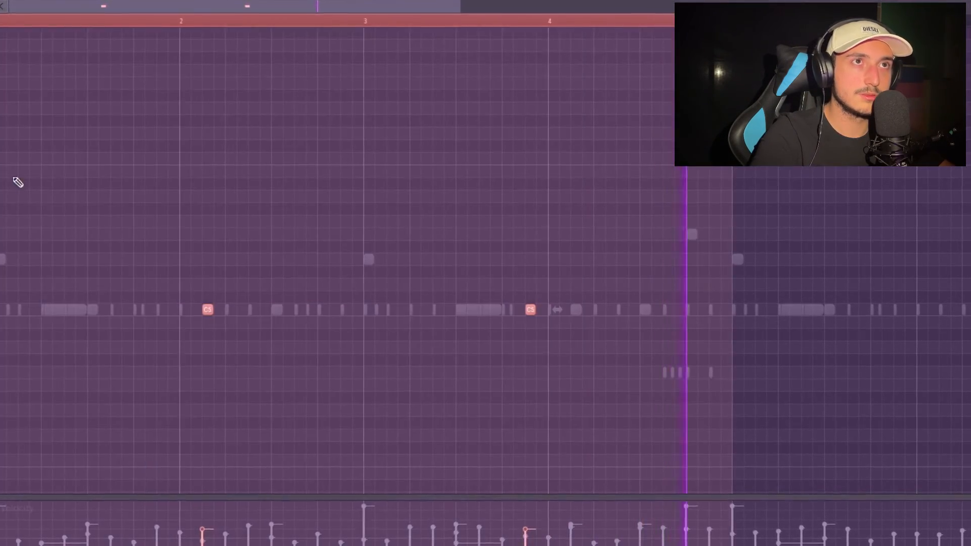
{"action": "key", "text": "ctrl+b"}
{"action": "left_click", "coordinate": [517, 16], "text": "ctrl"}
Step: Build a descending Go to snare fill across bar 8 with two G5, two F#5, three E5, one D5 and one C5 hit
{"action": "scroll", "coordinate": [652, 296], "scroll_direction": "up", "scroll_amount": 2}
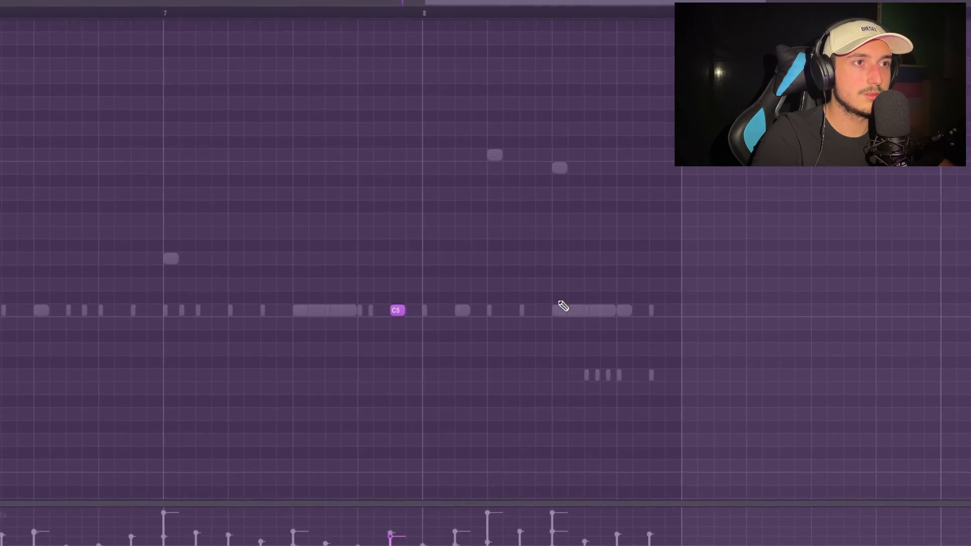
{"action": "scroll", "coordinate": [516, 307], "scroll_direction": "down", "scroll_amount": 2}
{"action": "scroll", "coordinate": [453, 283], "scroll_direction": "up", "scroll_amount": 1}
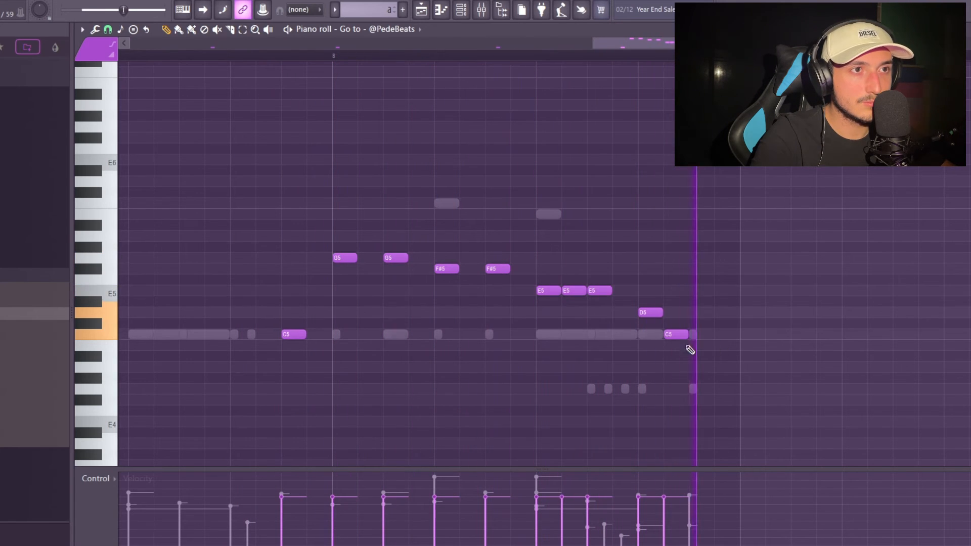
Step: Chop the first E5 note of the bar 8 Go to fill into two and add one more C5 and one more F#5 hit
{"action": "key", "text": "alt+u"}
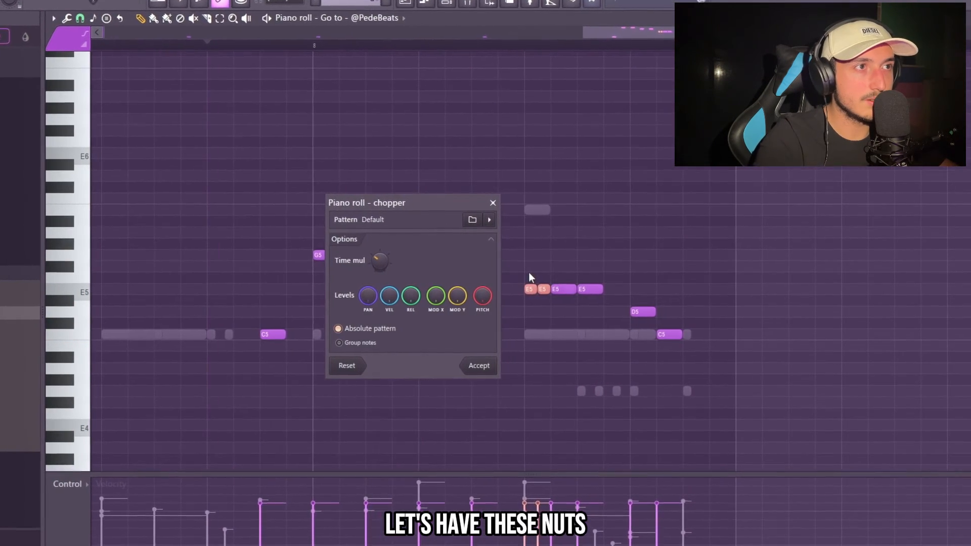
{"action": "key", "text": "Return"}
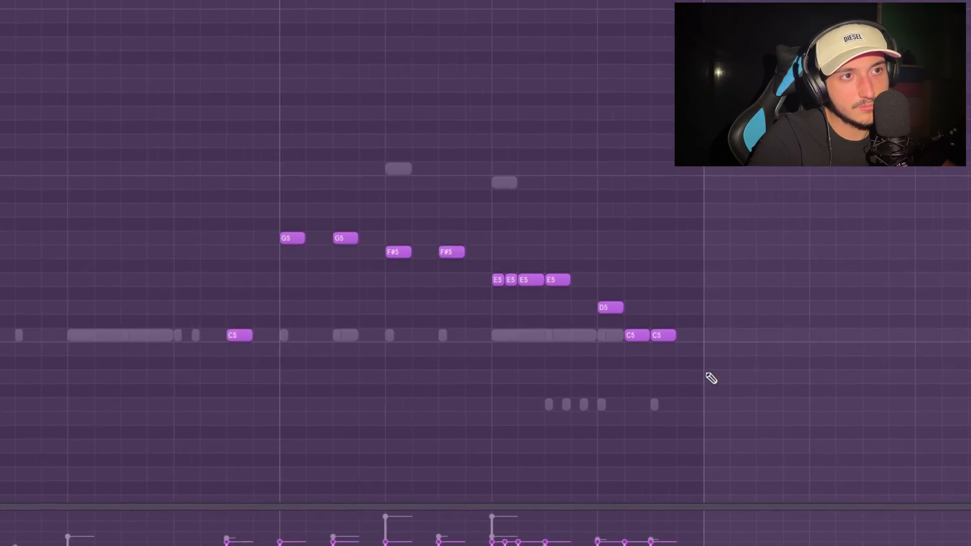
{"action": "scroll", "coordinate": [532, 277], "scroll_direction": "up", "scroll_amount": 3}
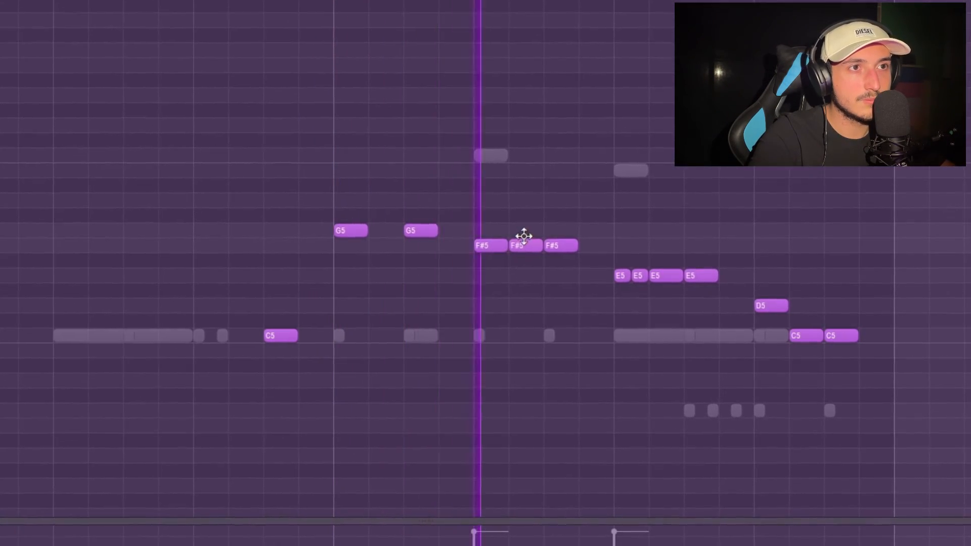
{"action": "scroll", "coordinate": [776, 321], "scroll_direction": "down", "scroll_amount": 8}
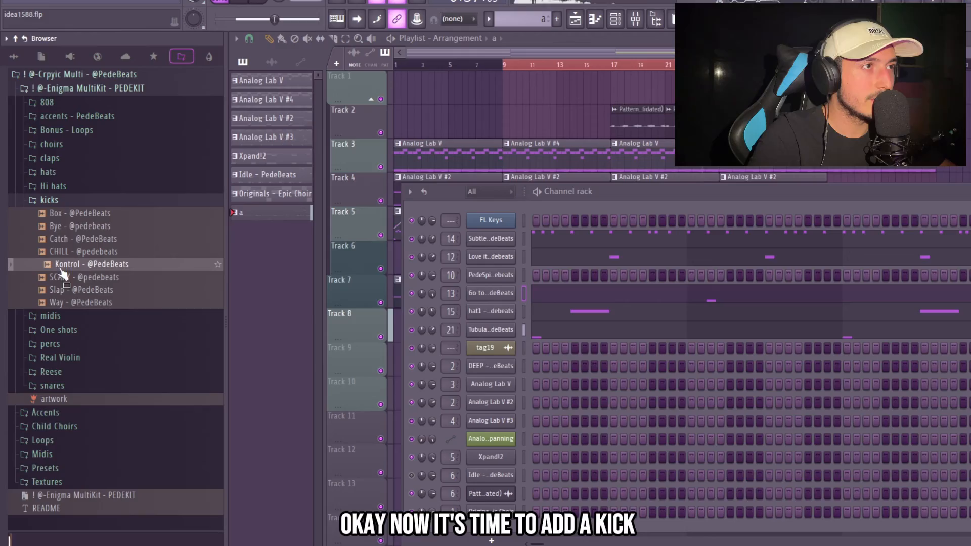
Step: Load the Kontrol sample from the kicks folder as a new channel and build an eight-bar kick pattern on C5
{"action": "left_click_drag", "start_coordinate": [61, 273], "coordinate": [478, 348]}
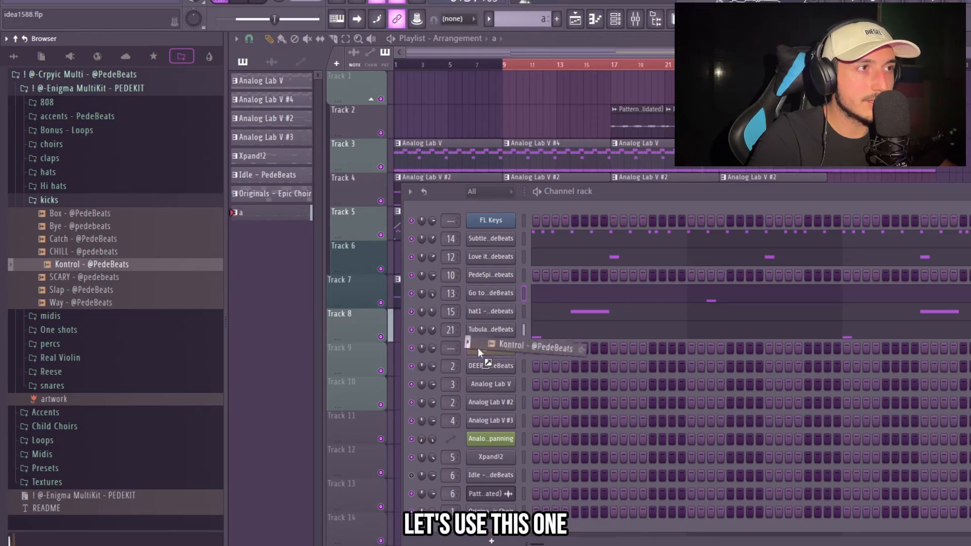
{"action": "left_click_drag", "start_coordinate": [477, 347], "coordinate": [478, 347]}
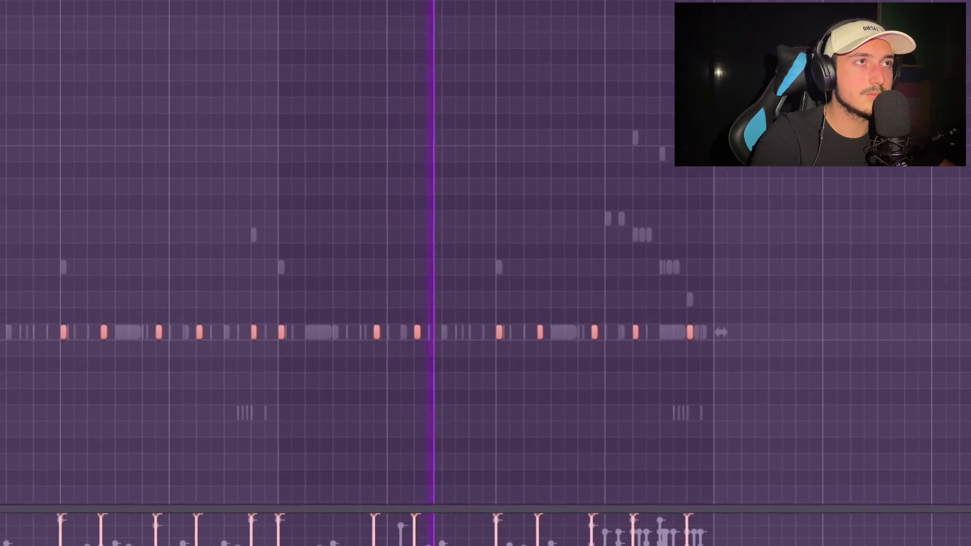
Step: Replace the PedeSpinz 808 with NormalSpinz and fill it with the copied Kontrol kick pattern as end-to-end E5 notes
{"action": "key", "text": "F6"}
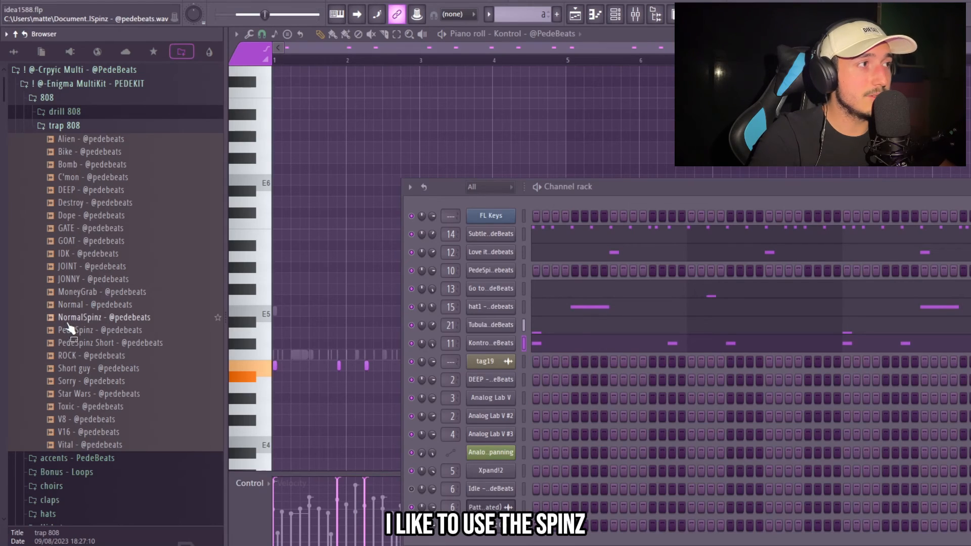
{"action": "left_click_drag", "start_coordinate": [71, 326], "coordinate": [495, 270]}
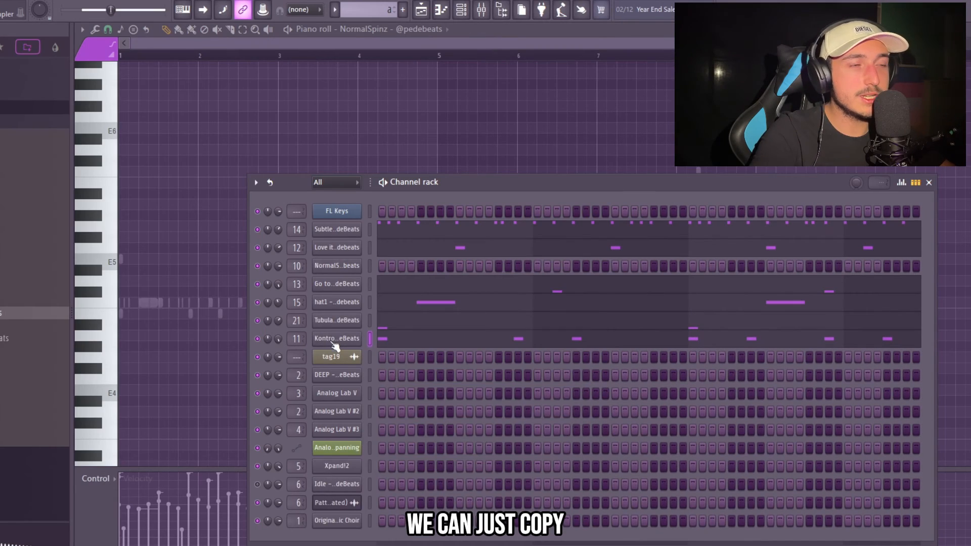
{"action": "right_click", "coordinate": [515, 339]}
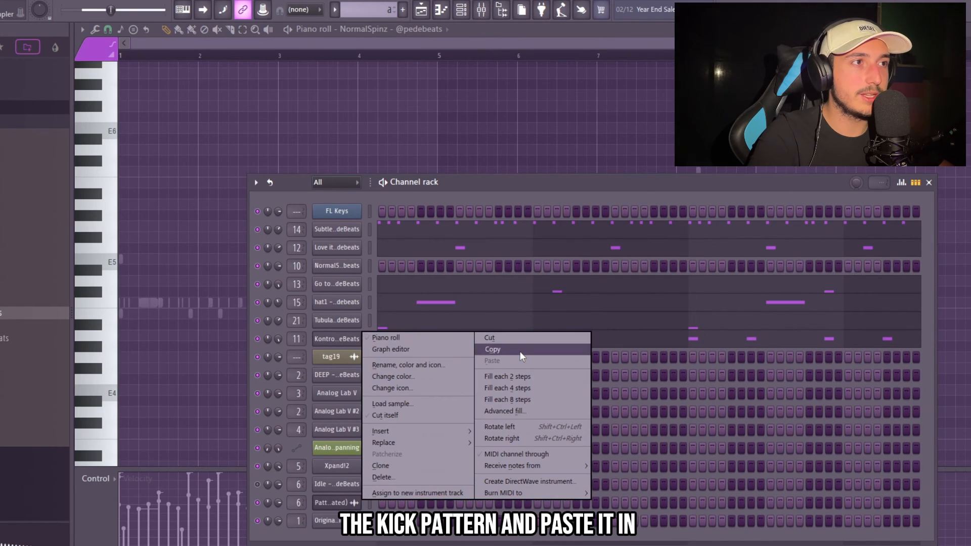
{"action": "left_click", "coordinate": [520, 349]}
{"action": "right_click", "coordinate": [374, 266]}
{"action": "left_click", "coordinate": [490, 286]}
{"action": "left_click", "coordinate": [392, 270]}
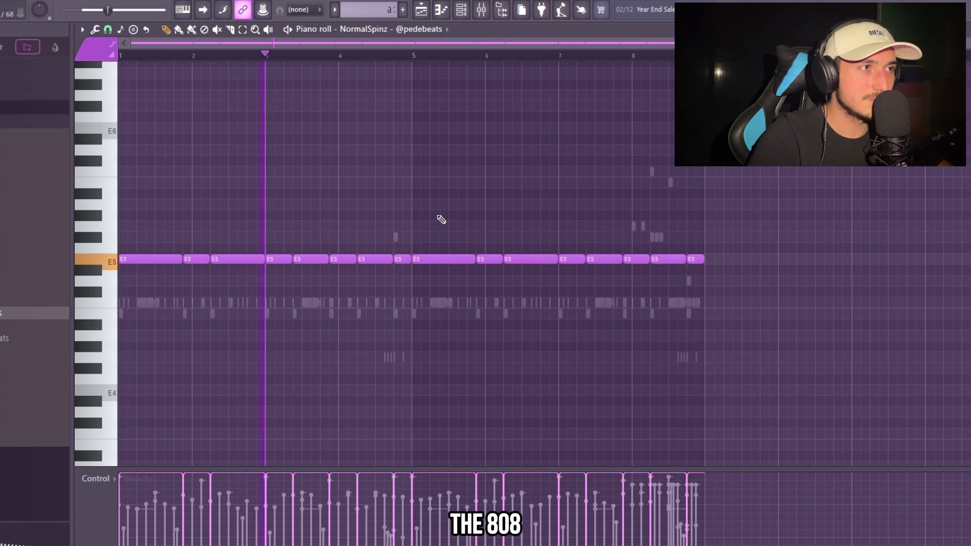
Step: Raise all Kontrol kick notes by two semitones and play the pattern
{"action": "key", "text": "F6"}
{"action": "left_click", "coordinate": [406, 338]}
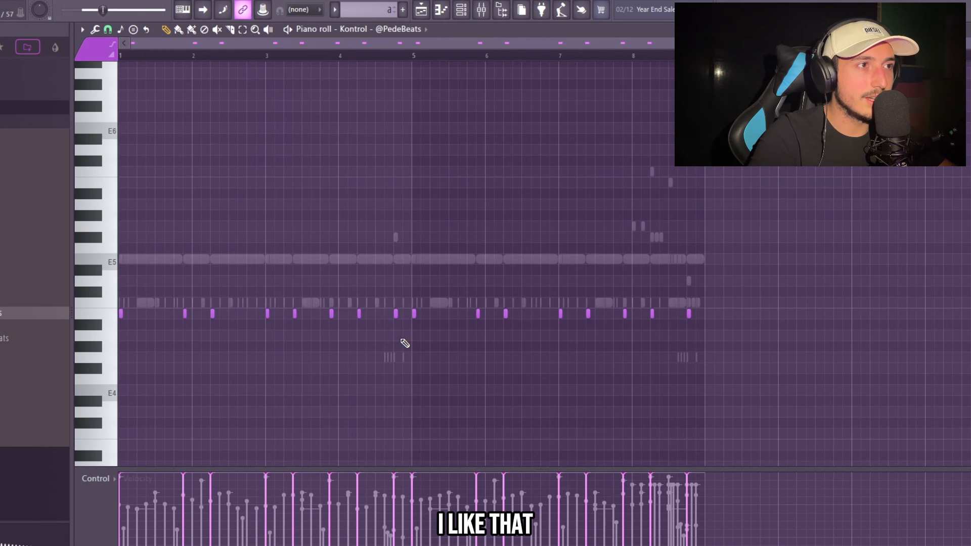
{"action": "key", "text": "Up"}
{"action": "key", "text": "Up"}
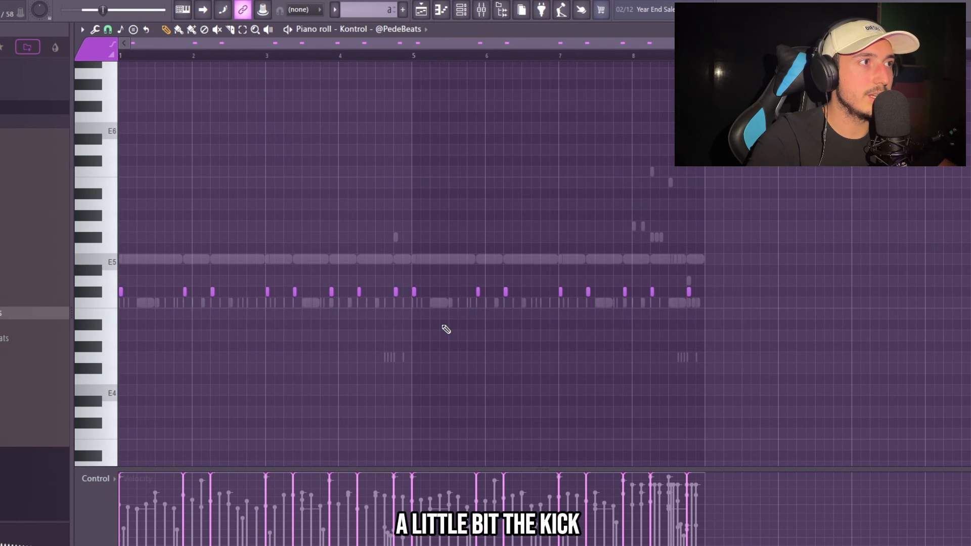
{"action": "key", "text": "space"}
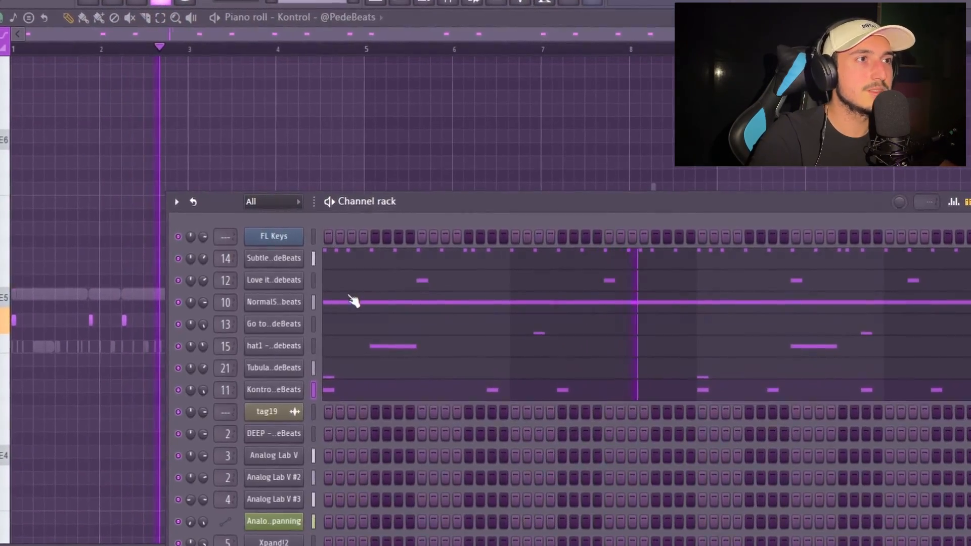
Step: Raise the NormalSpinz 808 note at the end of bar 4 to F#5
{"action": "left_click", "coordinate": [353, 299]}
{"action": "left_click_drag", "start_coordinate": [489, 312], "coordinate": [45, 291]}
{"action": "left_click", "coordinate": [314, 377], "text": "ctrl"}
{"action": "scroll", "coordinate": [314, 377], "scroll_direction": "up", "scroll_amount": 3}
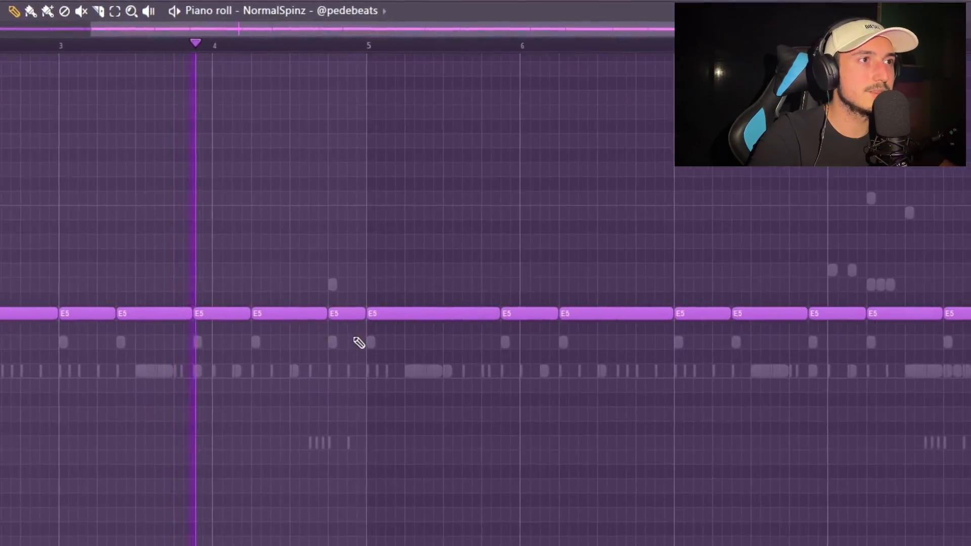
{"action": "left_click_drag", "start_coordinate": [356, 340], "coordinate": [344, 284]}
{"action": "key", "text": "ctrl+Up"}
{"action": "key", "text": "ctrl+Down"}
{"action": "key", "text": "shift+Up"}
{"action": "key", "text": "shift+Up"}
{"action": "scroll", "coordinate": [759, 283], "scroll_direction": "up", "scroll_amount": 3}
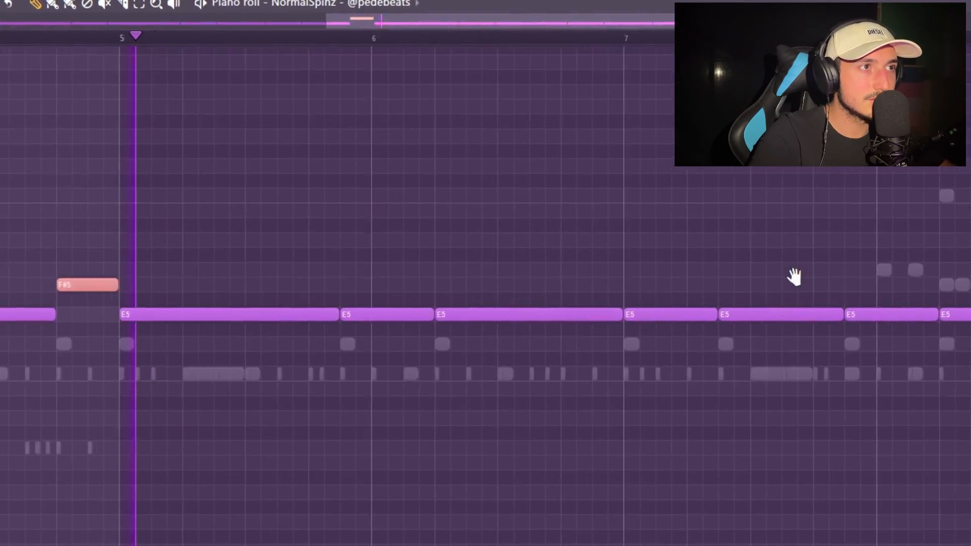
Step: Raise the last two NormalSpinz notes in bar 8 to C6 and B5, and chop the B5 note into four hits
{"action": "scroll", "coordinate": [698, 323], "scroll_direction": "down", "scroll_amount": 5}
{"action": "scroll", "coordinate": [697, 338], "scroll_direction": "up", "scroll_amount": 2}
{"action": "scroll", "coordinate": [735, 337], "scroll_direction": "down", "scroll_amount": 1}
{"action": "left_click", "coordinate": [601, 311], "text": "ctrl"}
{"action": "scroll", "coordinate": [644, 335], "scroll_direction": "up", "scroll_amount": 4}
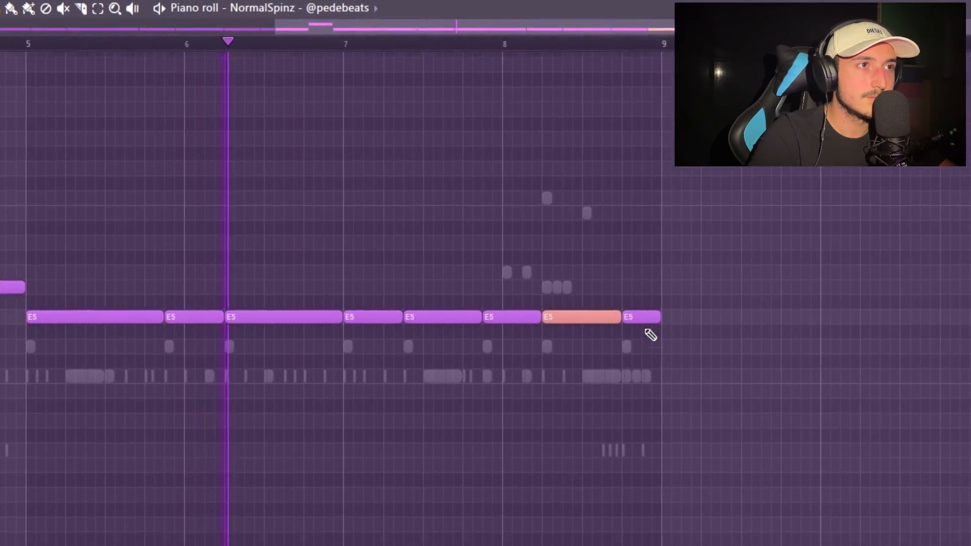
{"action": "key", "text": "ctrl+Up"}
{"action": "key", "text": "shift+Down"}
{"action": "key", "text": "shift+Down"}
{"action": "key", "text": "shift+Down"}
{"action": "key", "text": "shift+Down"}
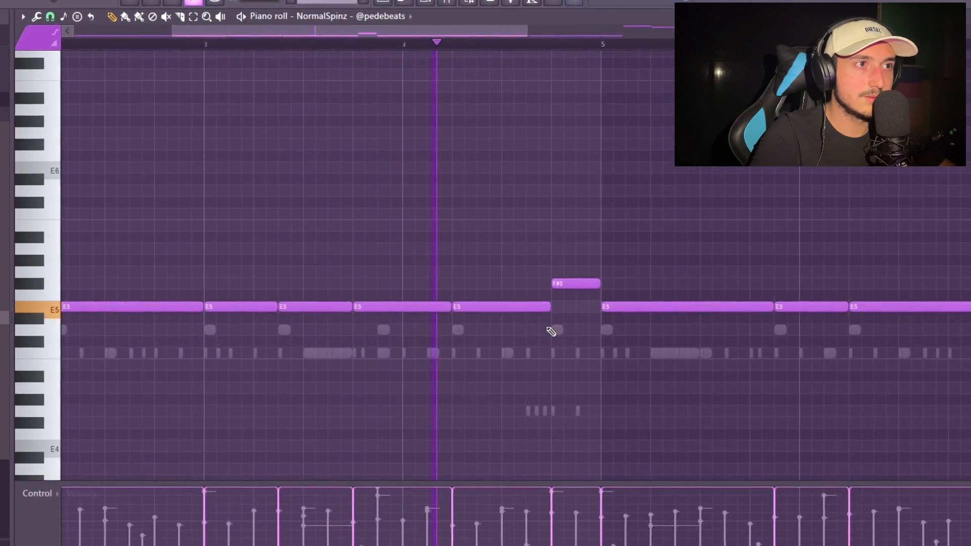
Step: Shift the NormalSpinz E5 note near the end of bar 7 slightly earlier and extend it to the C6 note
{"action": "scroll", "coordinate": [550, 334], "scroll_direction": "down", "scroll_amount": 4}
{"action": "scroll", "coordinate": [608, 310], "scroll_direction": "up", "scroll_amount": 3}
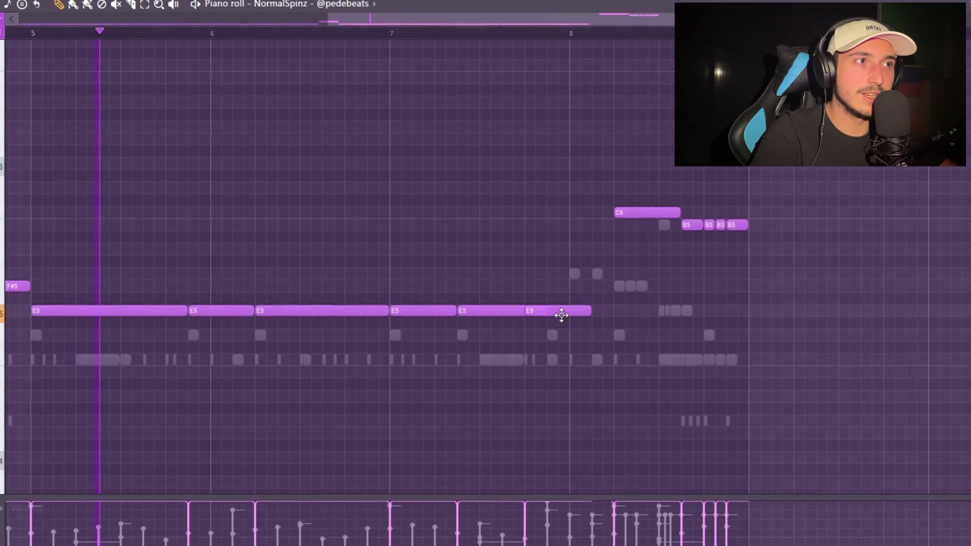
{"action": "scroll", "coordinate": [561, 316], "scroll_direction": "down", "scroll_amount": 3}
{"action": "scroll", "coordinate": [541, 319], "scroll_direction": "up", "scroll_amount": 3}
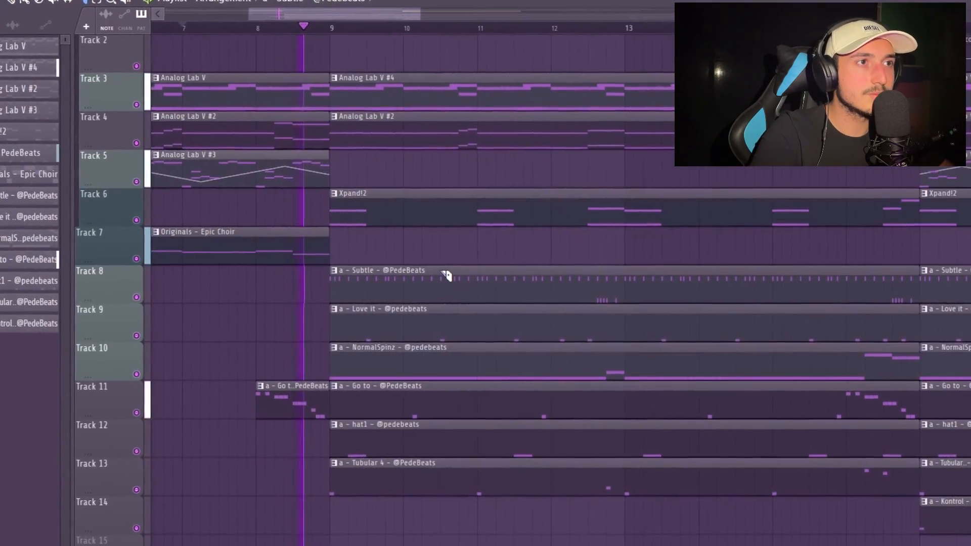
Step: Cut the Subtle clip out of the second halves of bars 10 and 14 and the Go to clip out of bar 16
{"action": "left_click_drag", "start_coordinate": [462, 284], "coordinate": [500, 284]}
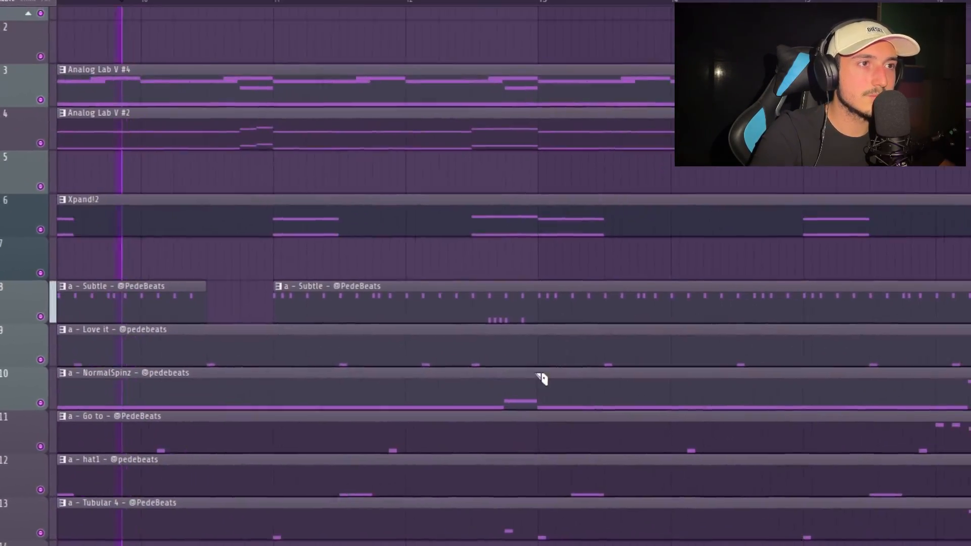
{"action": "scroll", "coordinate": [537, 374], "scroll_direction": "down", "scroll_amount": 3}
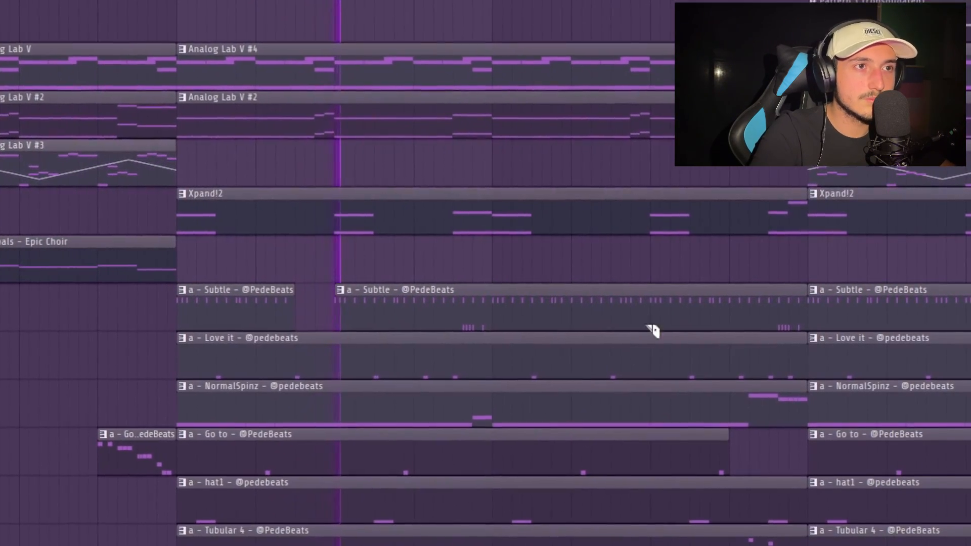
{"action": "left_click", "coordinate": [582, 304]}
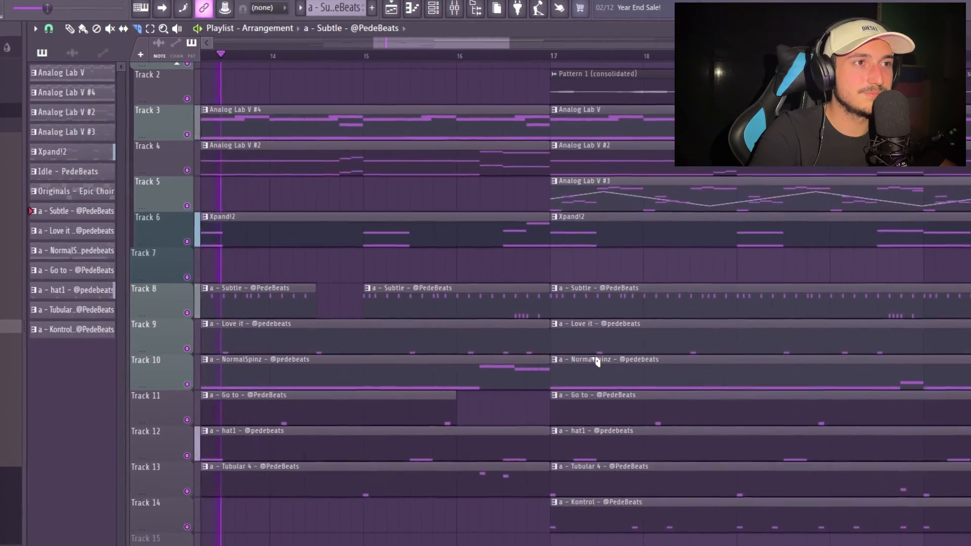
{"action": "scroll", "coordinate": [657, 395], "scroll_direction": "up", "scroll_amount": 2}
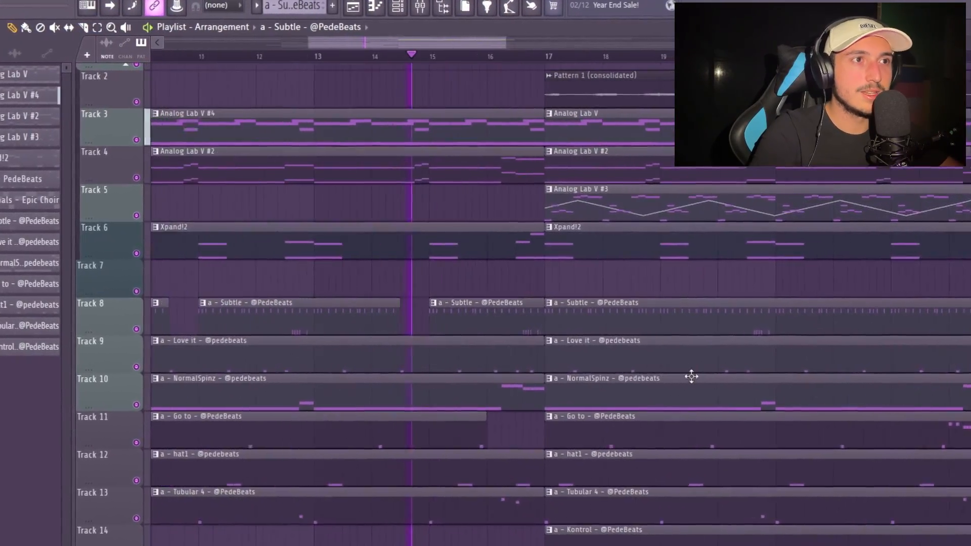